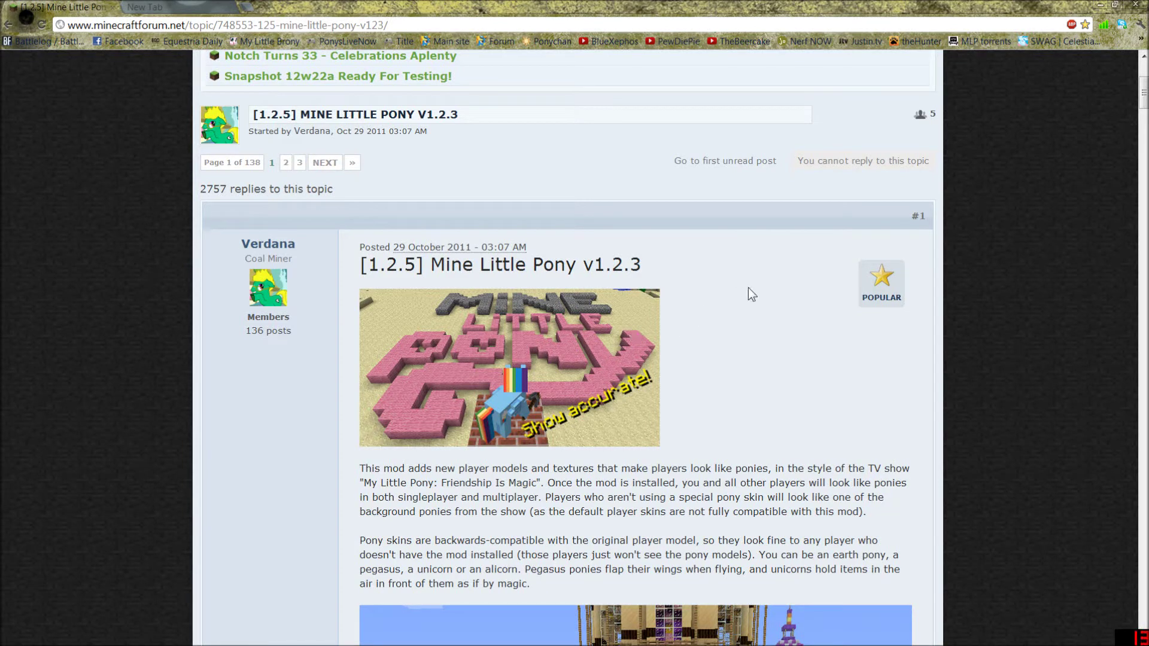
# Scroll the Mine Little Pony thread down to the v1.2.3 Downloads and hide the Installation instructions spoiler
pyautogui.scroll(-2, 760, 279)
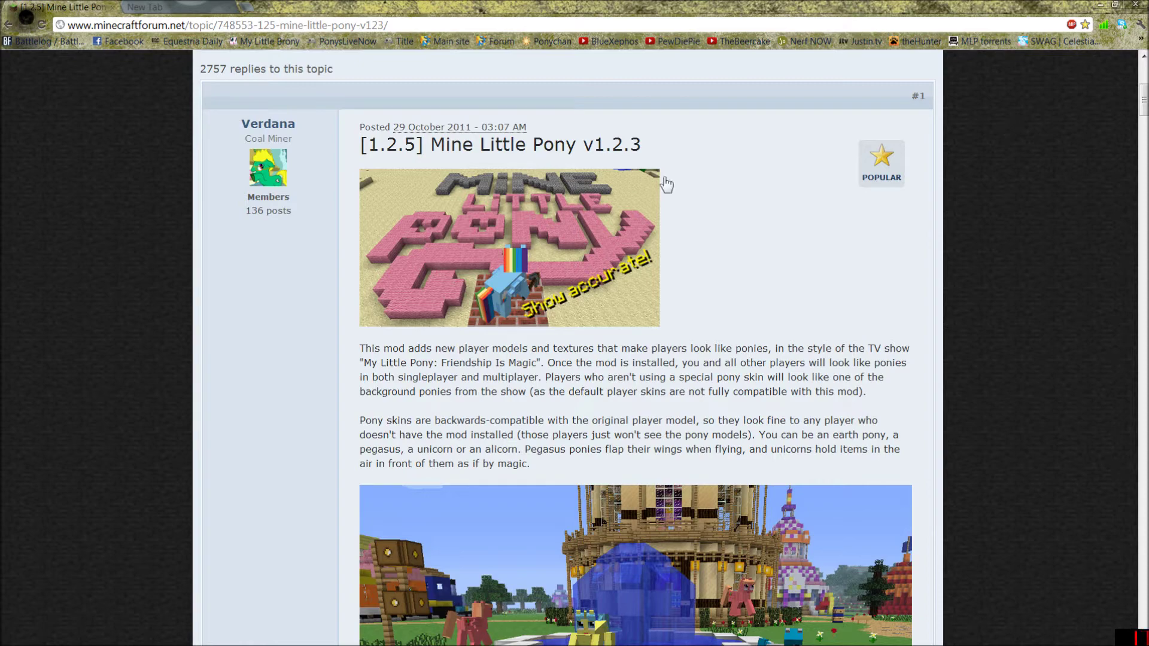
pyautogui.scroll(-5, 662, 338)
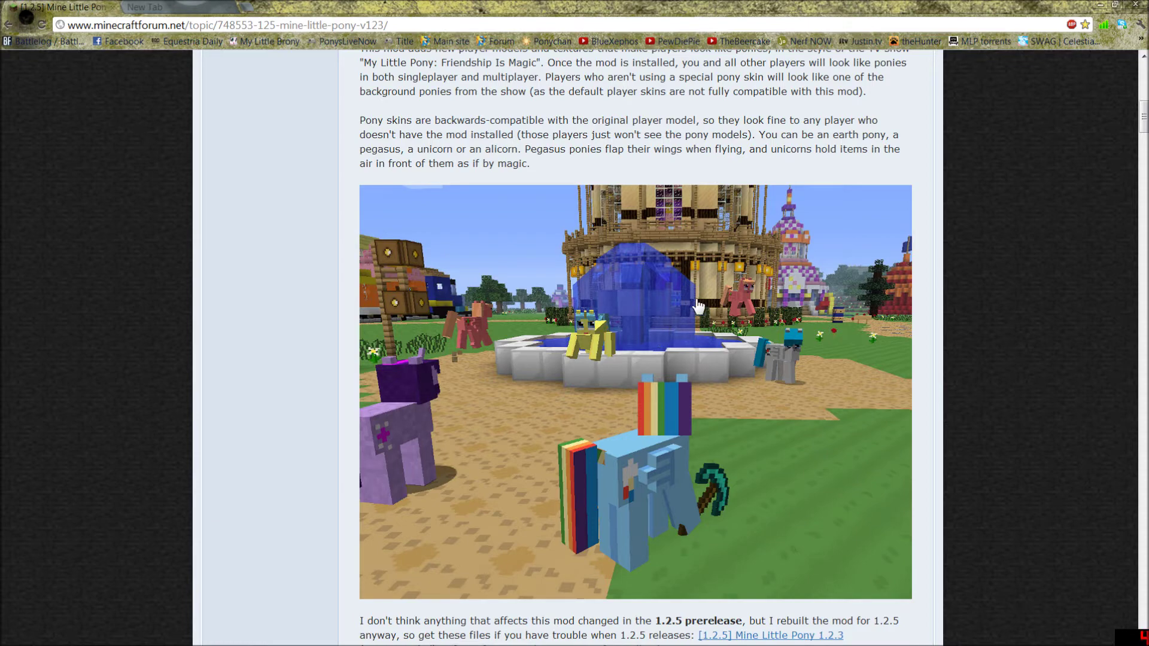
pyautogui.scroll(-3, 695, 359)
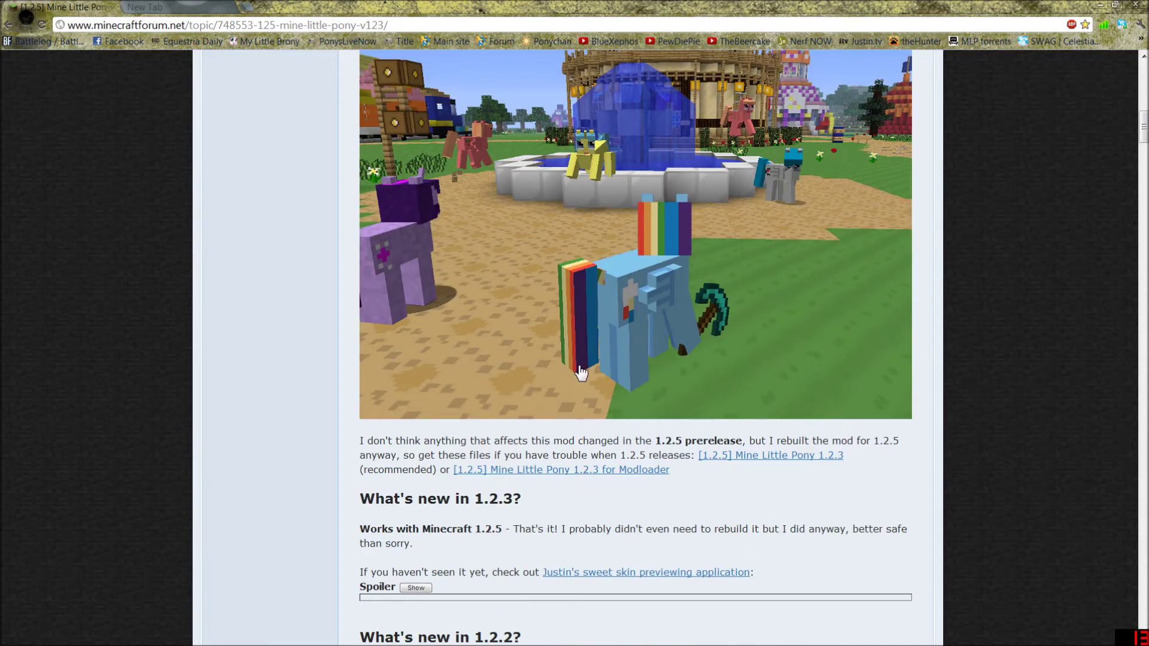
pyautogui.scroll(-1, 581, 371)
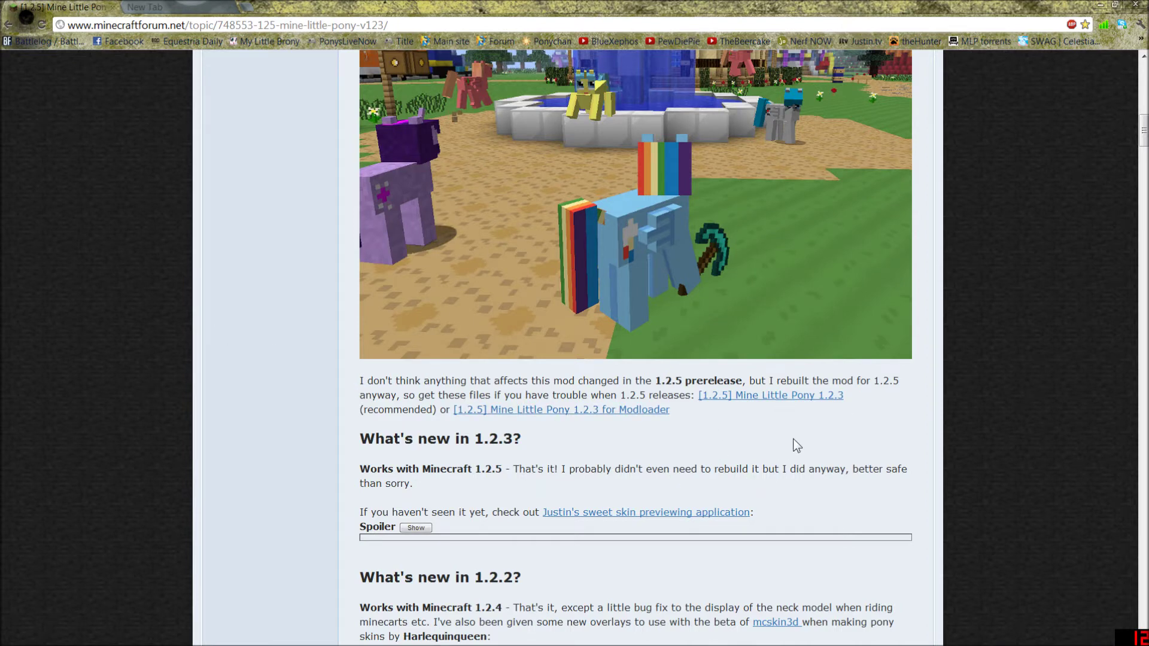
pyautogui.scroll(-1, 429, 492)
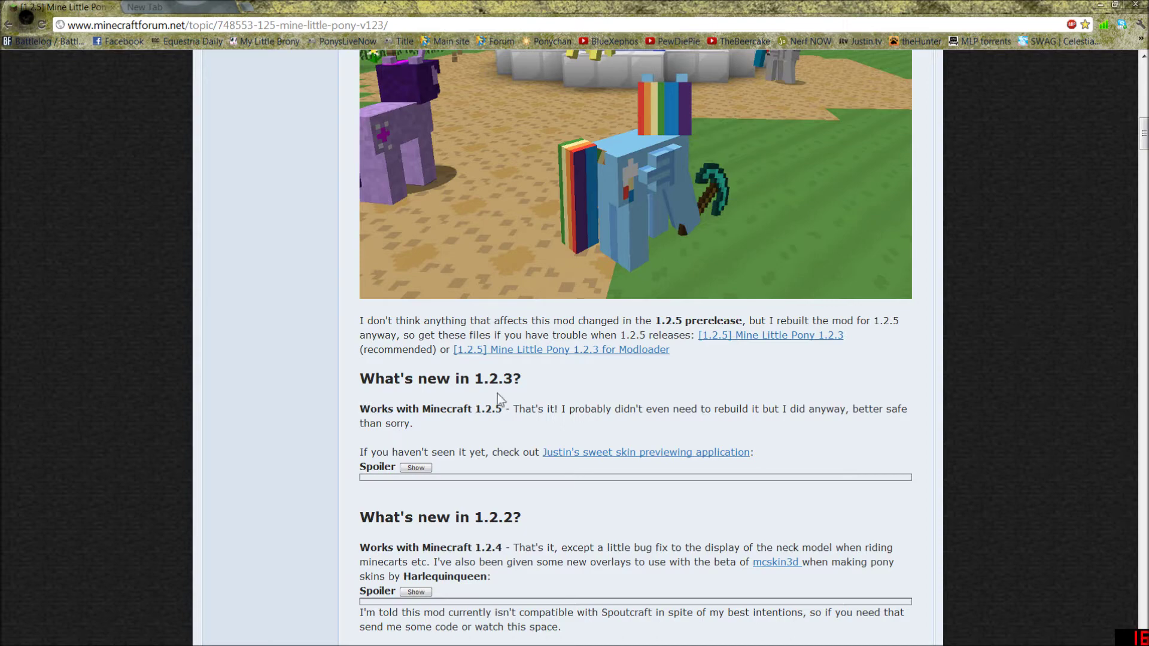
pyautogui.scroll(-15, 470, 395)
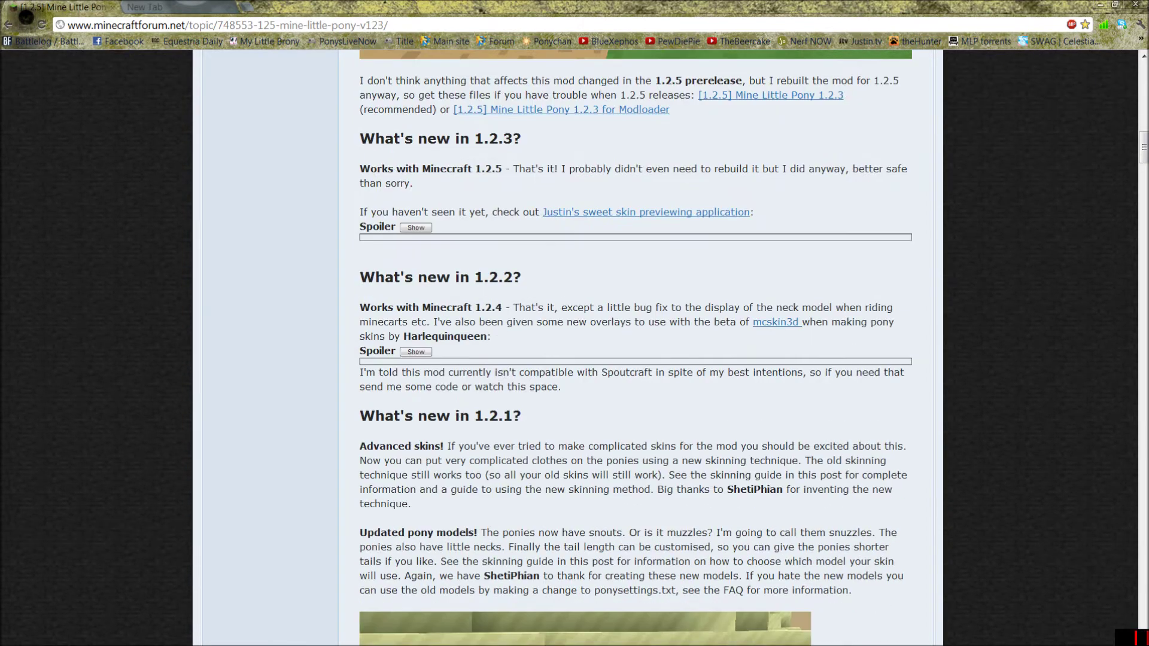
pyautogui.scroll(-9, 470, 337)
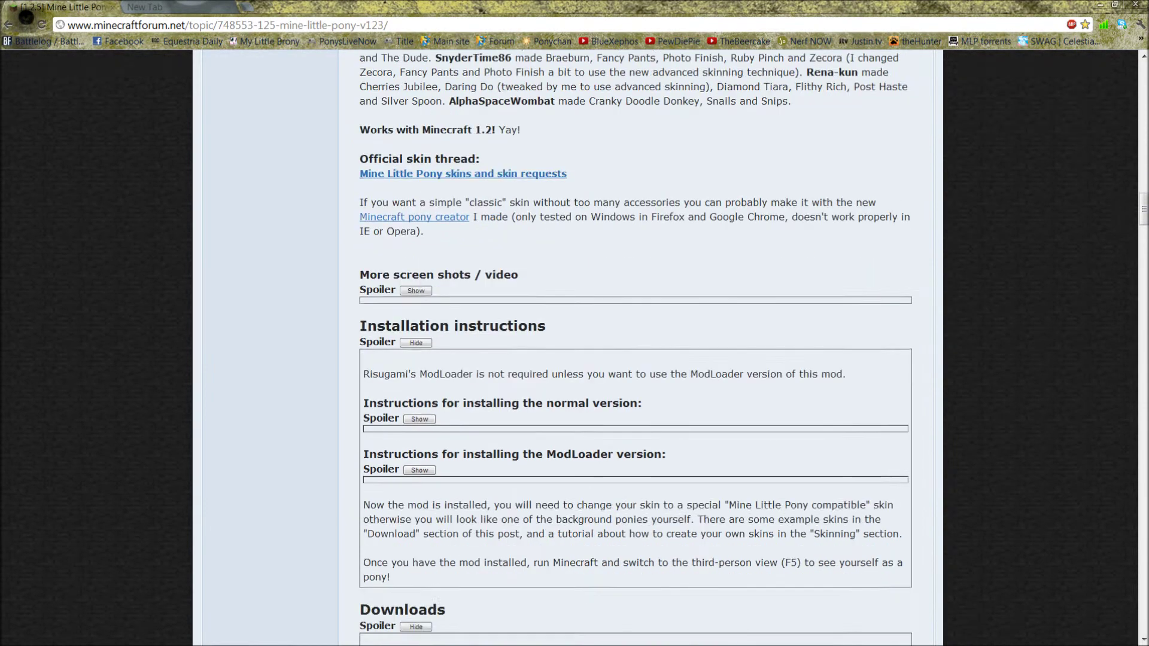
pyautogui.click(416, 164)
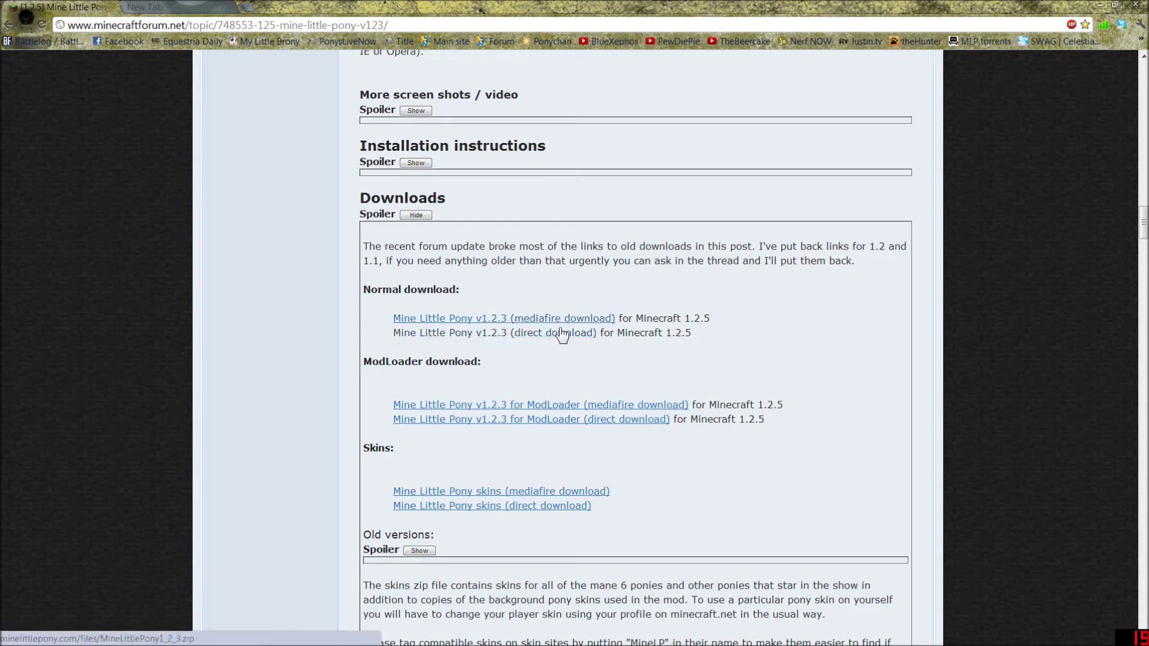
# Minimize the browser, move the Explorer window lower, and browse Roaming and .minecraft before returning to AppData
pyautogui.press('super+Down')
pyautogui.press('super+Down')
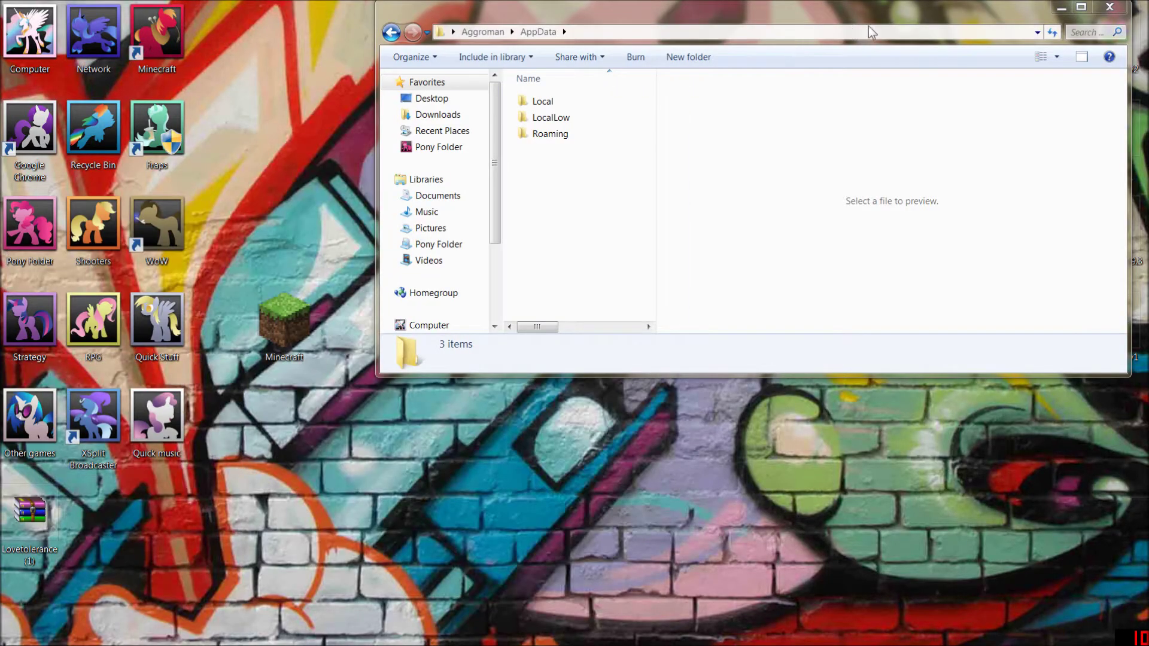
pyautogui.moveTo(868, 27)
pyautogui.mouseDown()
pyautogui.moveTo(734, 235)
pyautogui.moveTo(720, 211)
pyautogui.mouseUp()
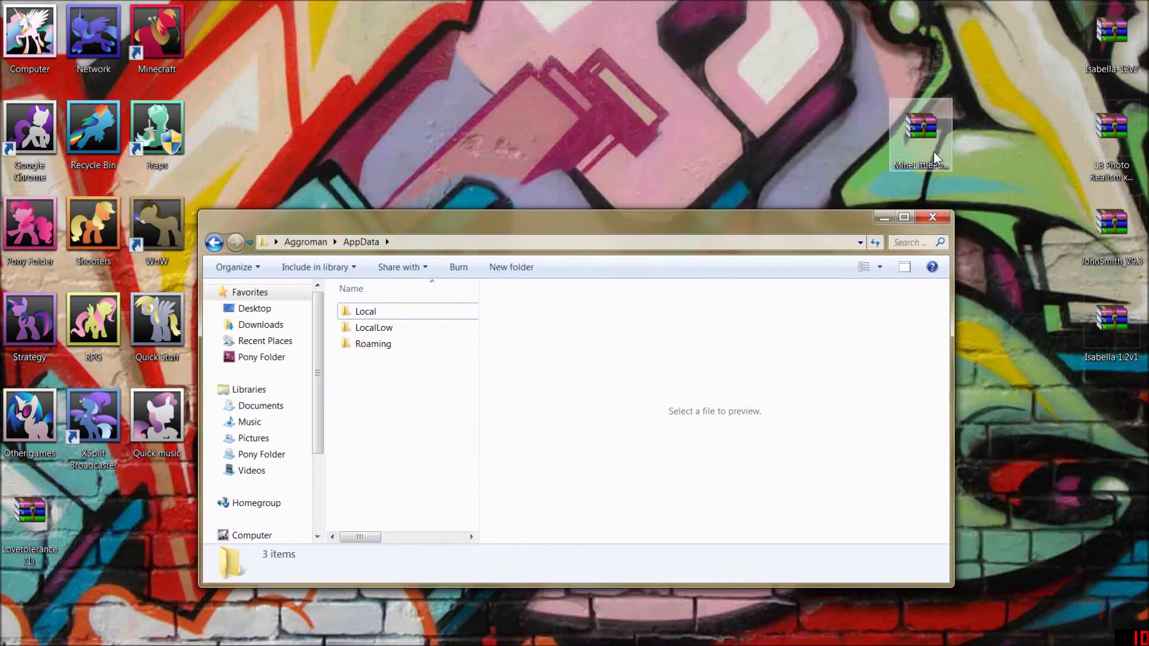
pyautogui.doubleClick(412, 343)
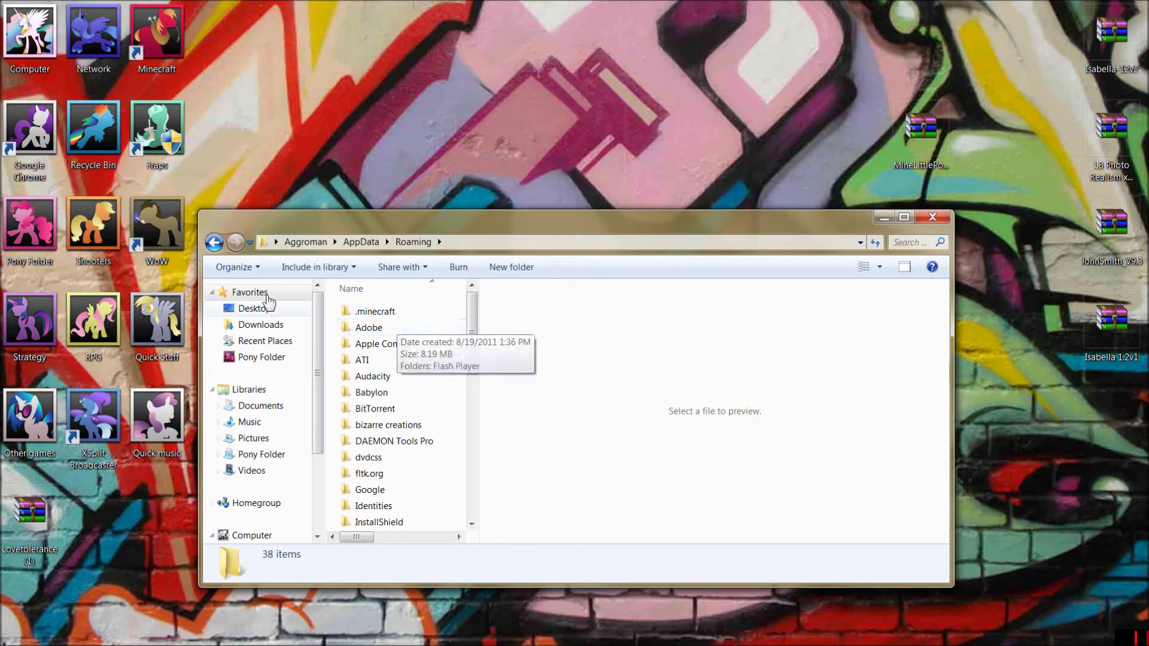
pyautogui.click(213, 243)
pyautogui.click(235, 242)
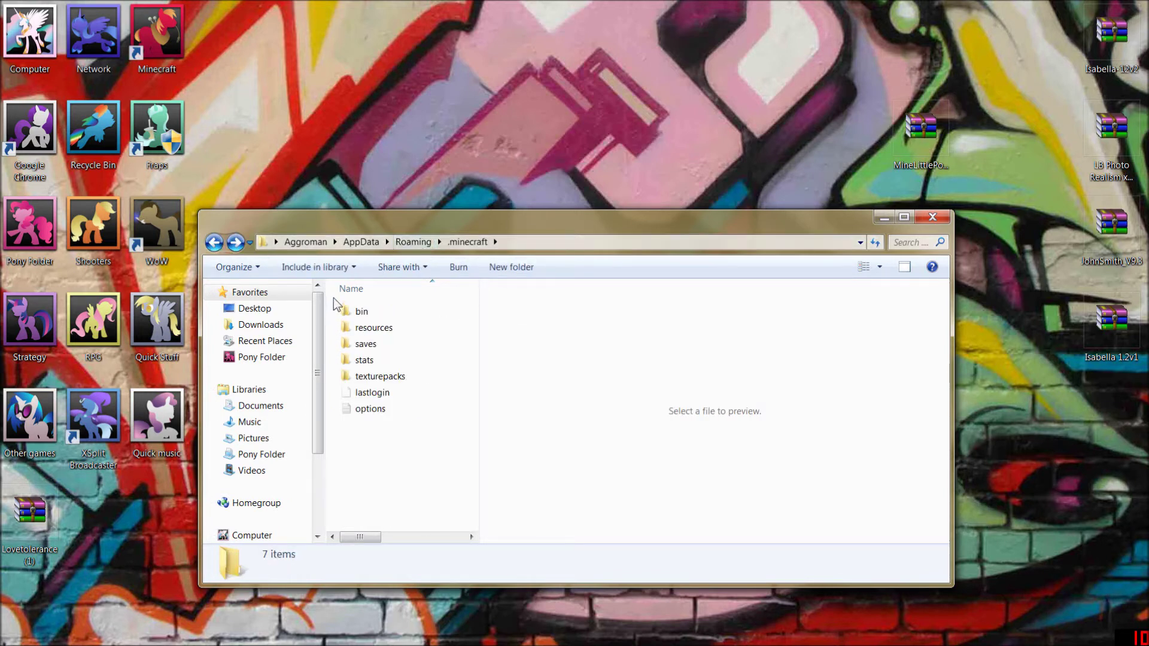
pyautogui.click(368, 243)
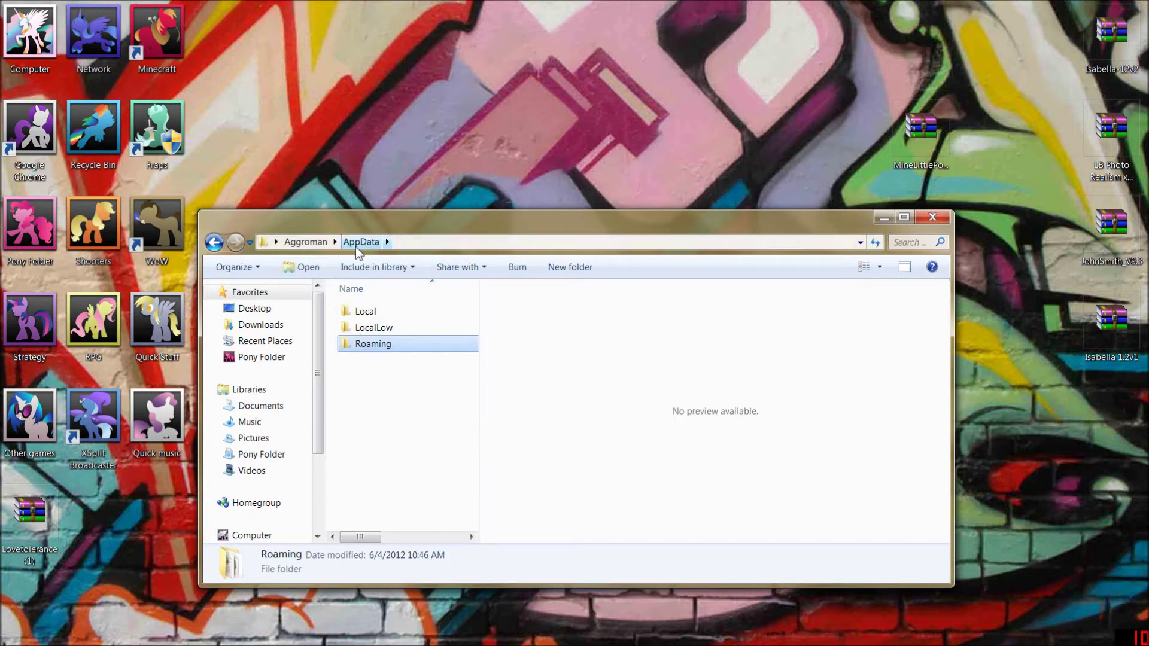
# Go to the %appdata% folder through the Explorer address bar
pyautogui.click(412, 245)
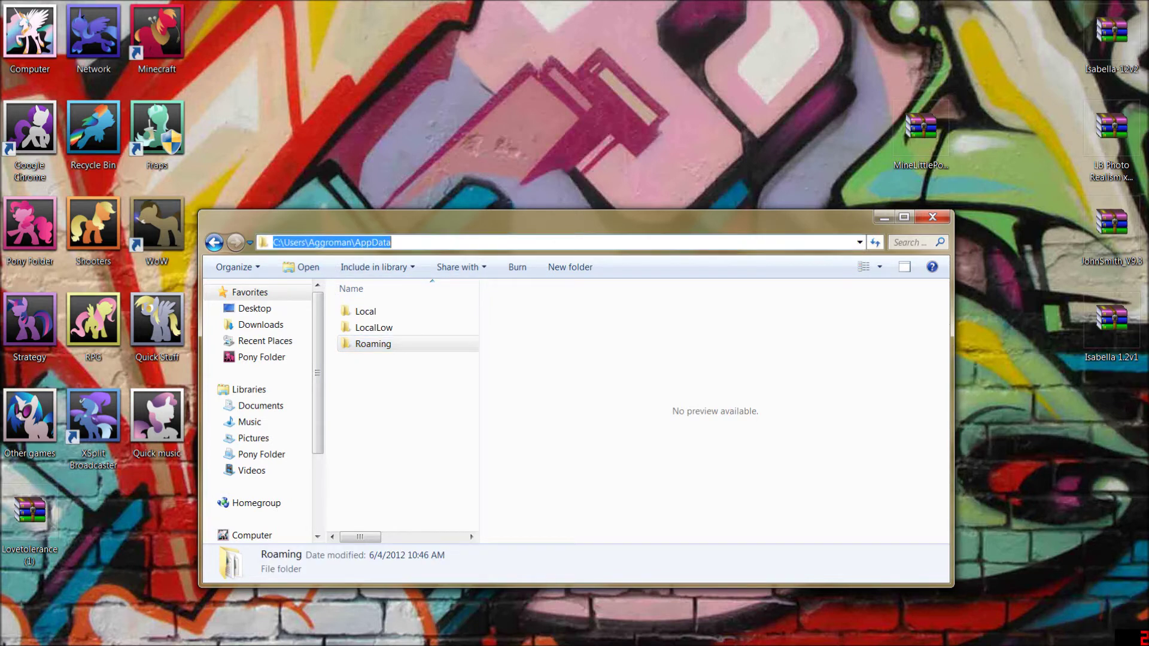
pyautogui.write('5appdata')
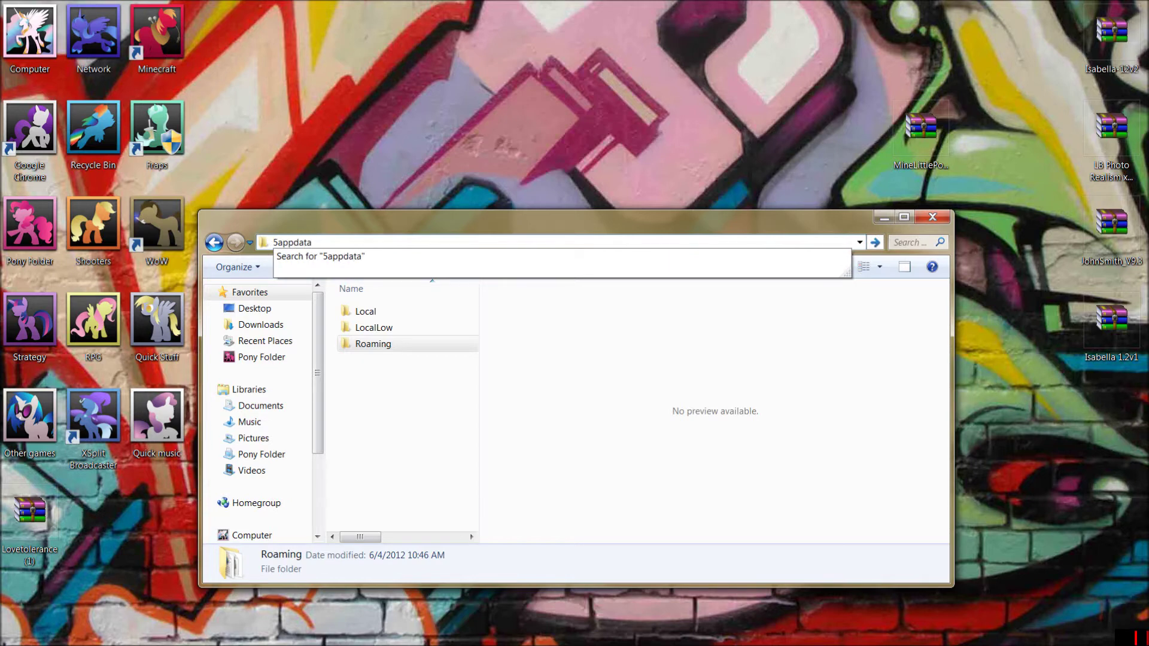
pyautogui.press('BackSpace')
pyautogui.write('%')
pyautogui.press('Return')
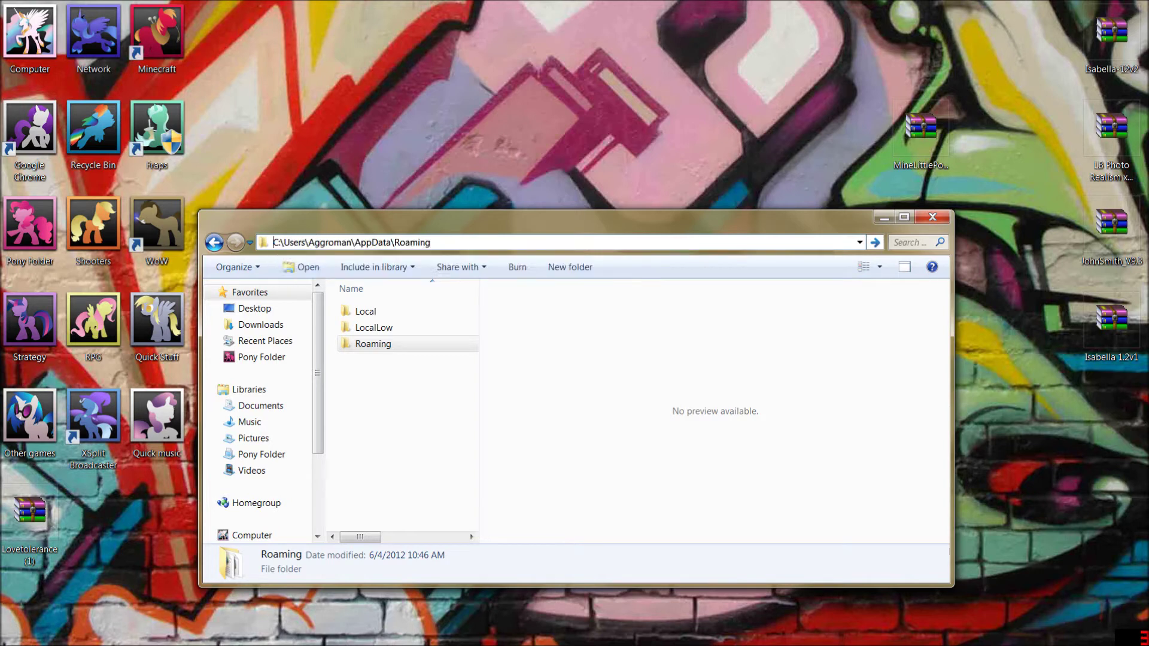
# Open minecraft.jar from .minecraft\bin as an archive in WinRAR
pyautogui.doubleClick(378, 309)
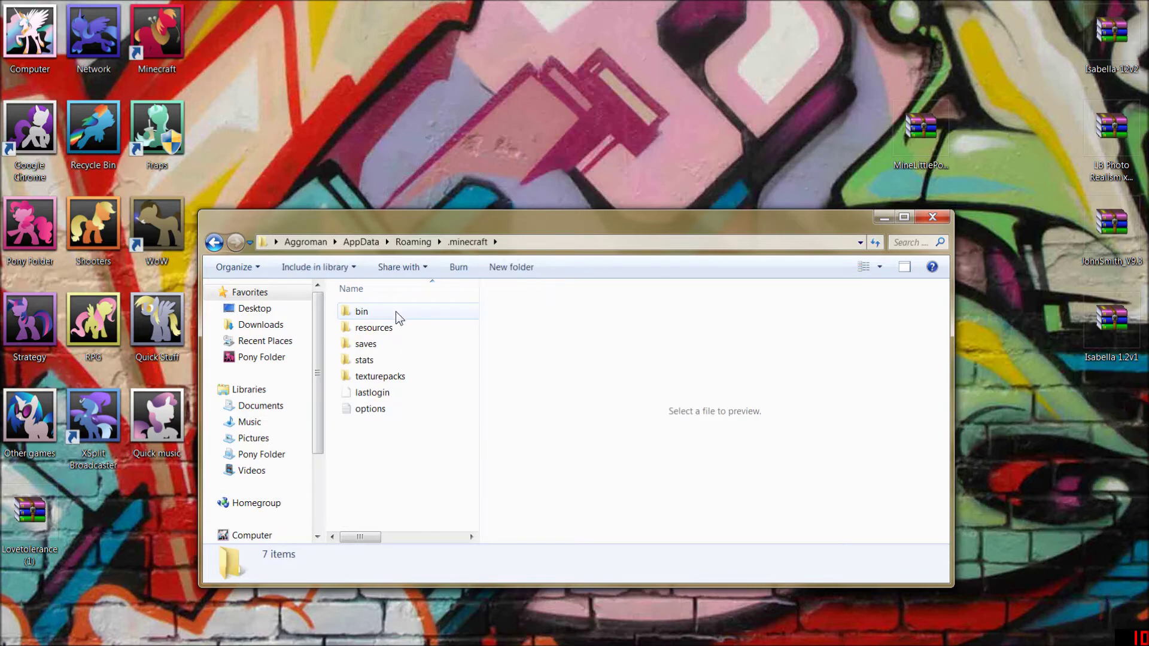
pyautogui.doubleClick(396, 312)
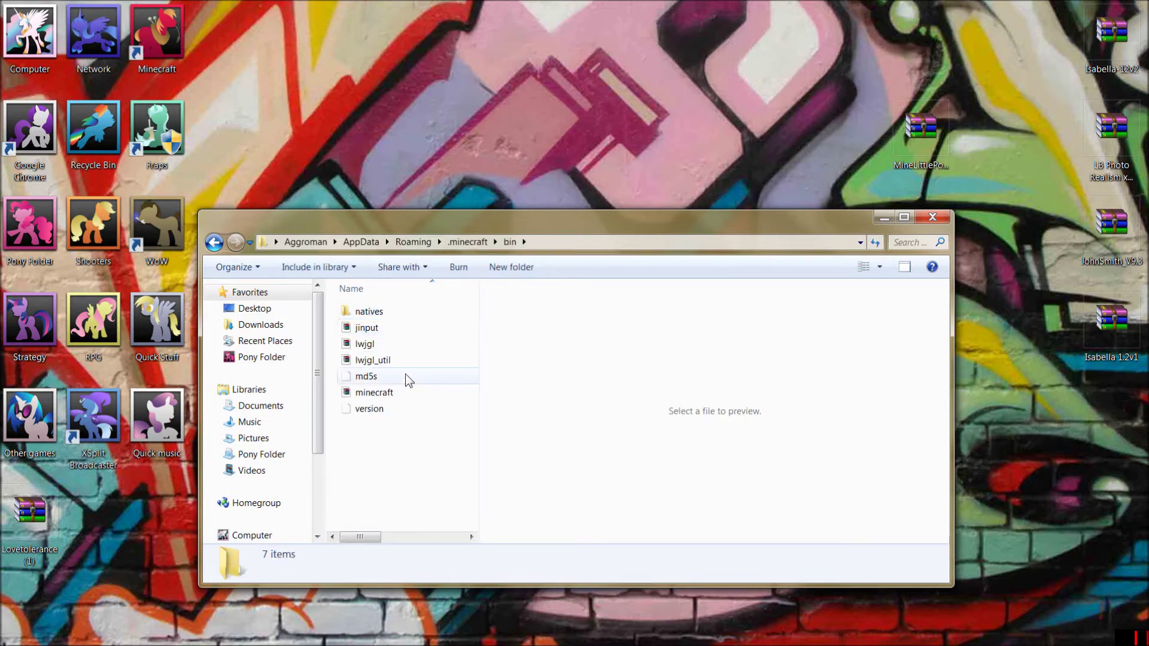
pyautogui.doubleClick(393, 394)
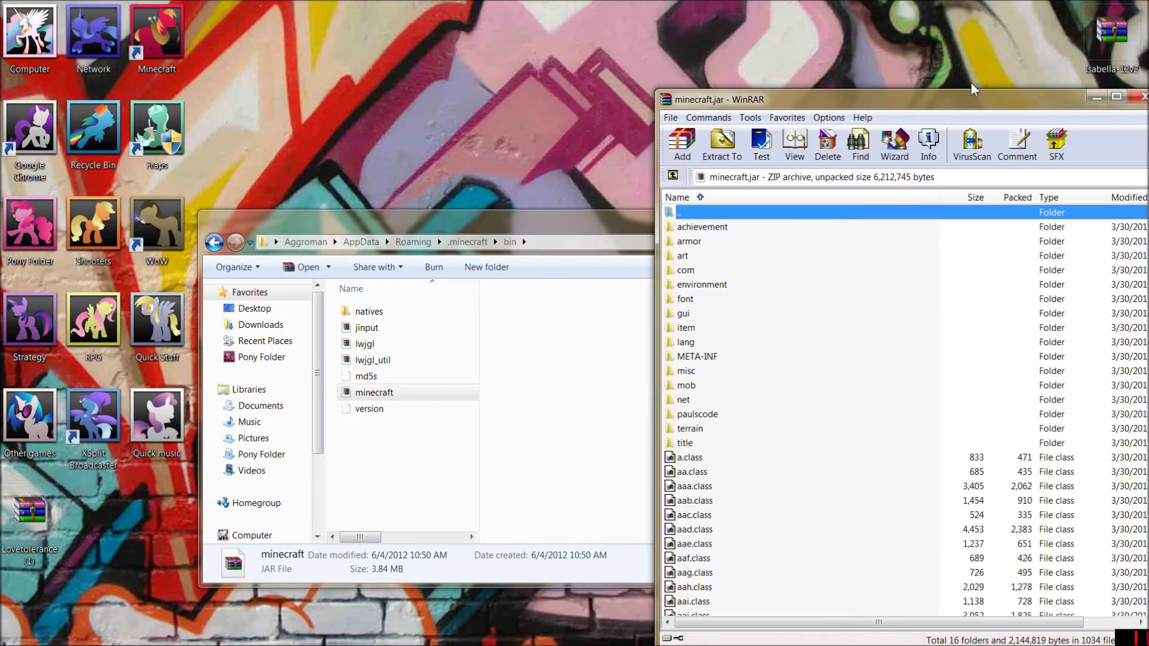
# Place minecraft.jar beside MineLittlePony1_2_3.zip, opened to its Mine Little Pony 1.2.3 folder, and select mob
pyautogui.moveTo(971, 92)
pyautogui.mouseDown()
pyautogui.moveTo(977, 70)
pyautogui.moveTo(962, 54)
pyautogui.moveTo(970, 64)
pyautogui.moveTo(842, 82)
pyautogui.moveTo(218, 16)
pyautogui.moveTo(266, 13)
pyautogui.moveTo(273, 25)
pyautogui.mouseUp()
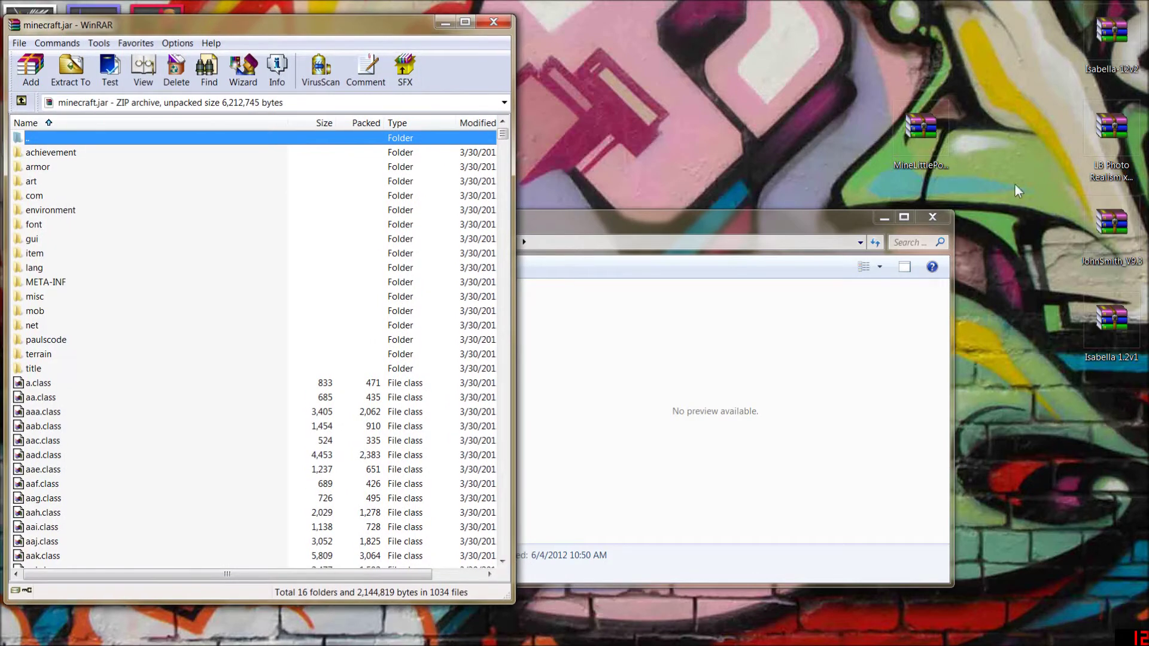
pyautogui.doubleClick(939, 136)
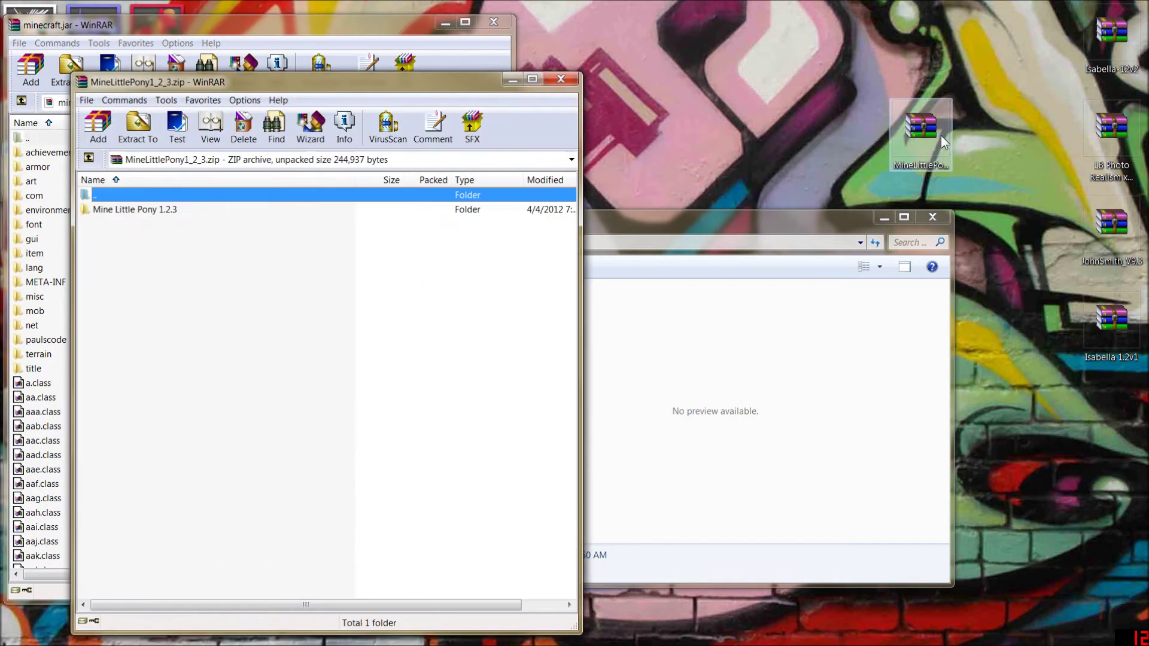
pyautogui.moveTo(374, 91)
pyautogui.mouseDown()
pyautogui.moveTo(689, 111)
pyautogui.moveTo(914, 62)
pyautogui.mouseUp()
pyautogui.doubleClick(684, 181)
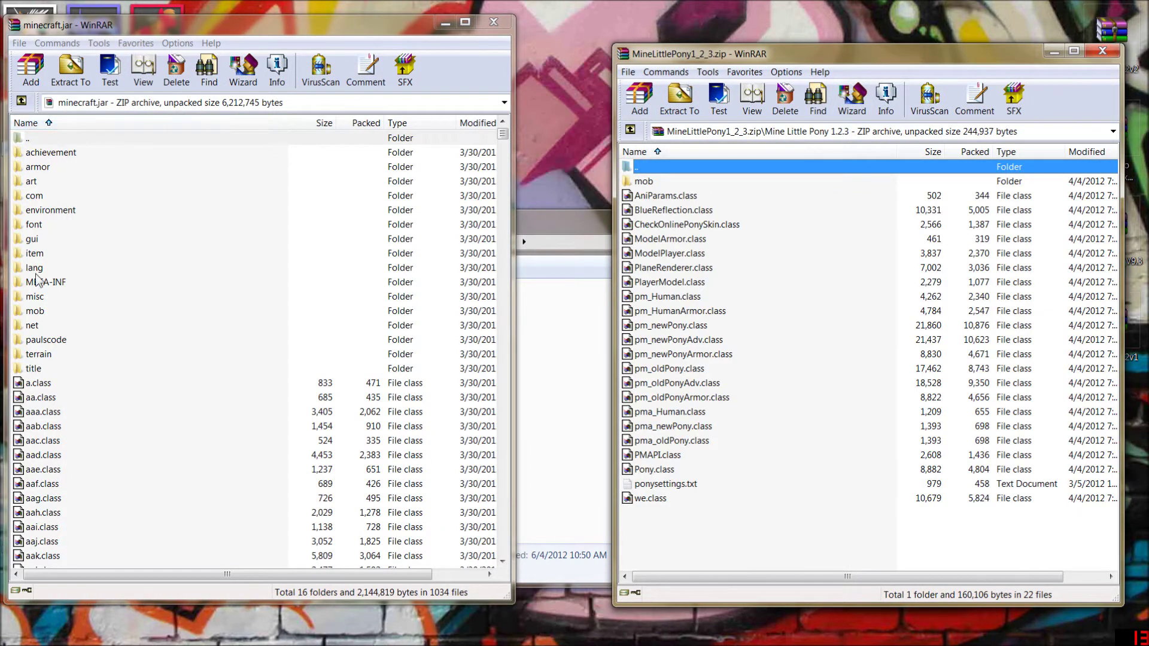
pyautogui.click(35, 312)
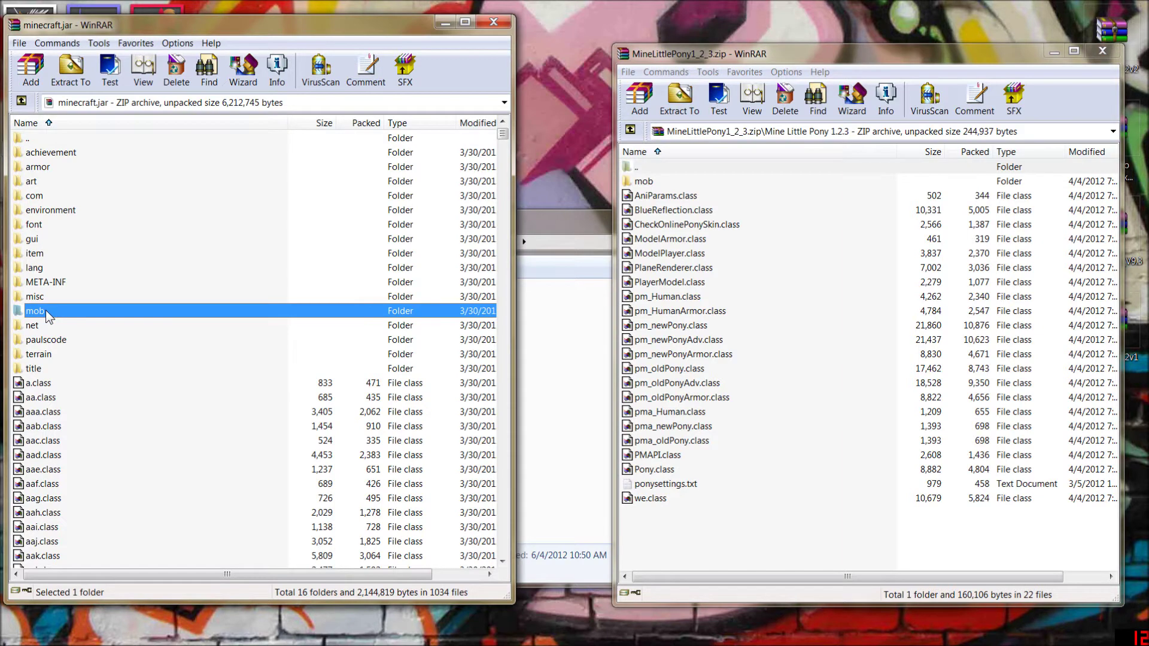
# Delete the mob folder from minecraft.jar and add all Mine Little Pony 1.2.3 files into it
pyautogui.press('Delete')
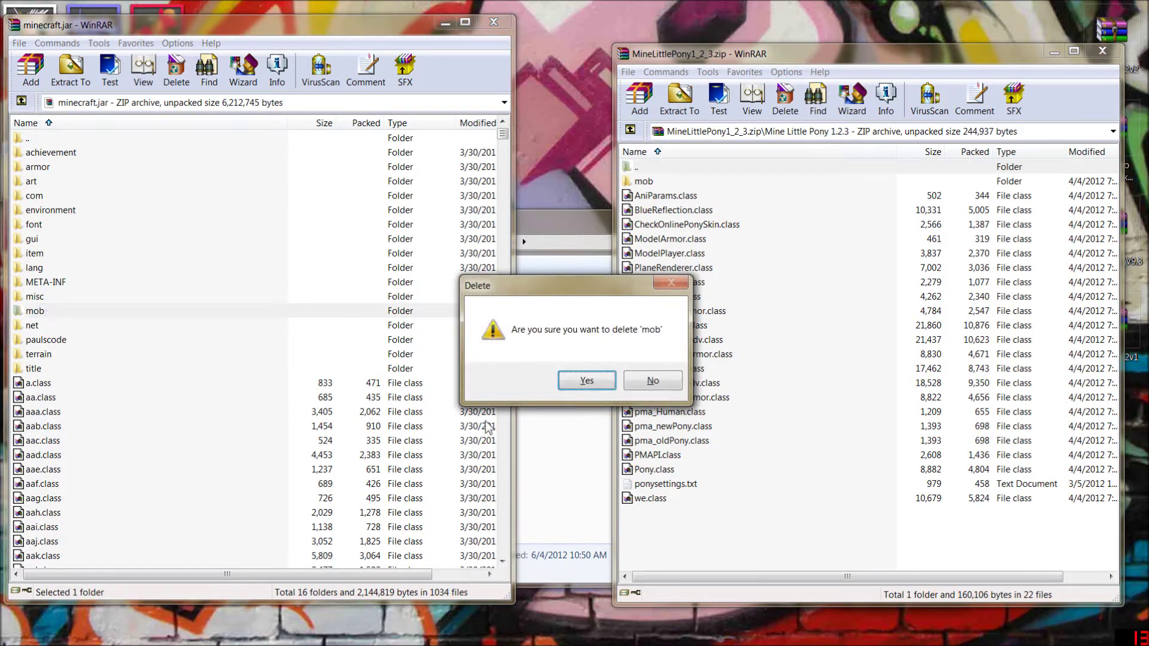
pyautogui.click(580, 378)
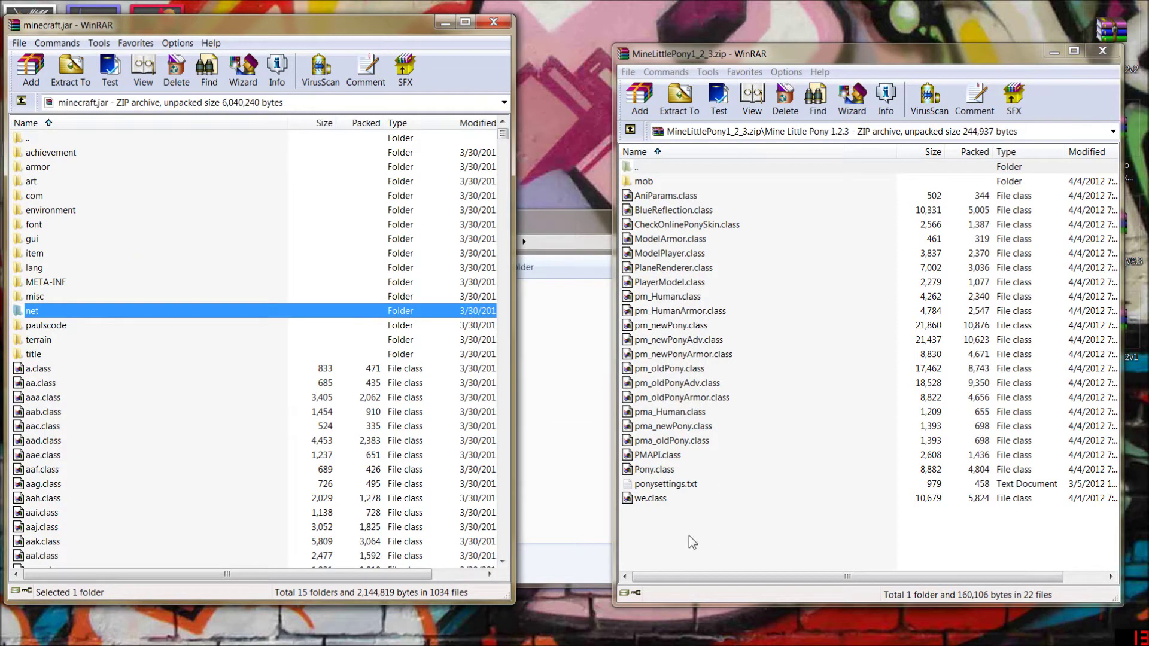
pyautogui.moveTo(689, 535)
pyautogui.mouseDown()
pyautogui.moveTo(744, 176)
pyautogui.moveTo(189, 196)
pyautogui.mouseUp()
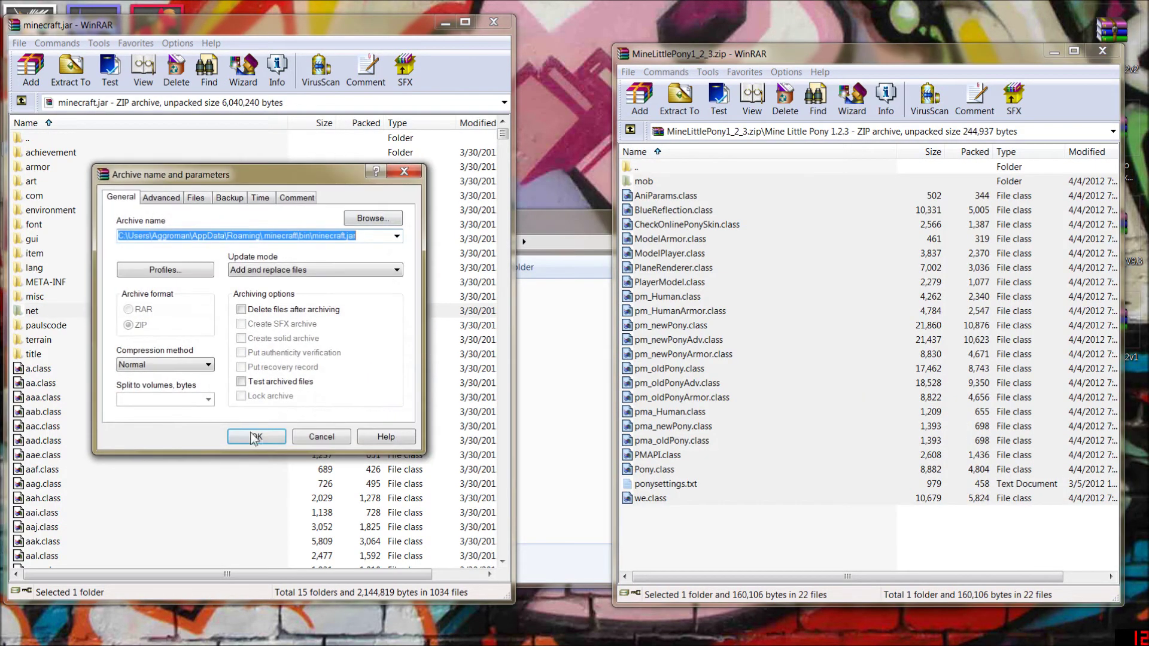
pyautogui.click(256, 437)
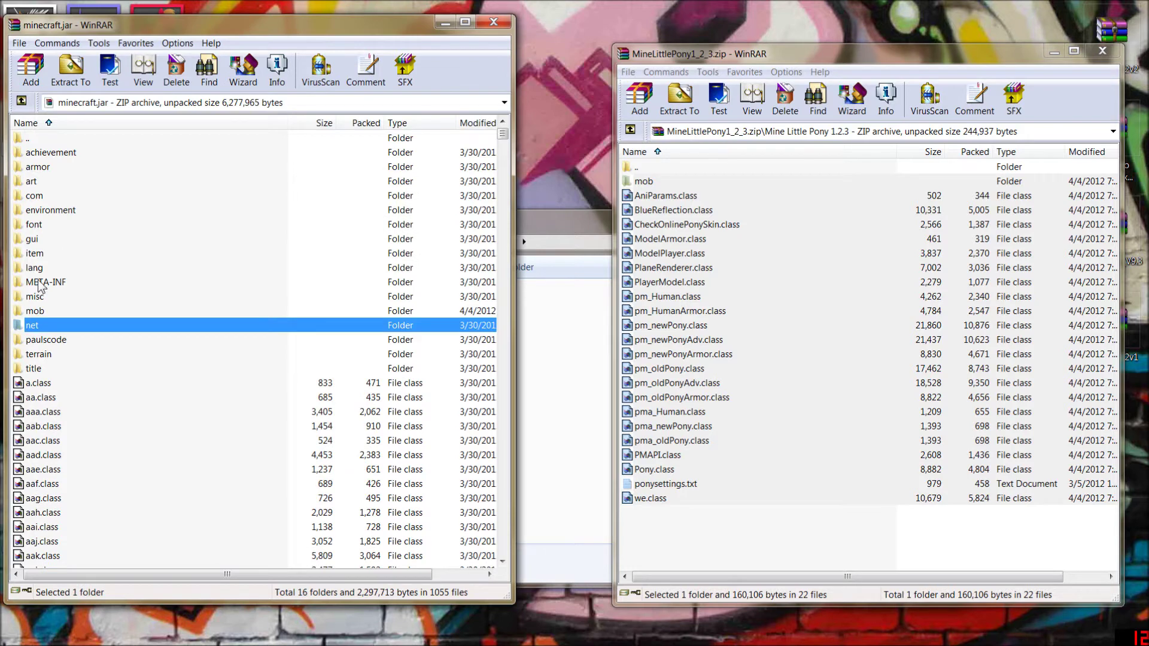
# Delete META-INF from minecraft.jar and close both WinRAR archive windows
pyautogui.click(39, 281)
pyautogui.rightClick(39, 280)
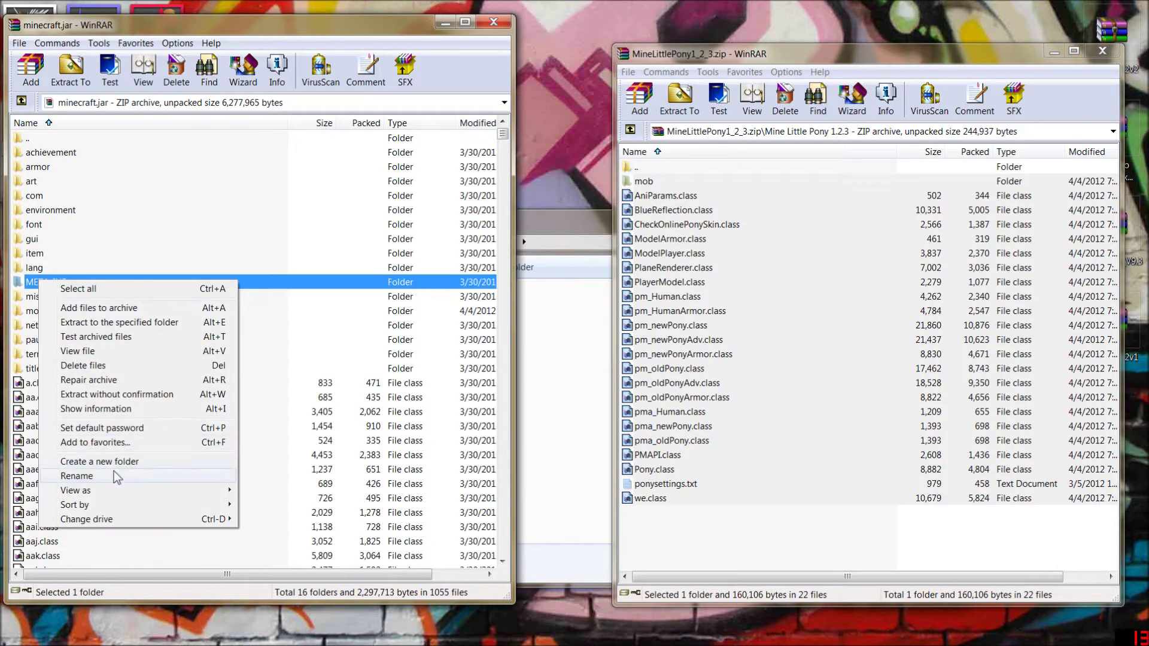
pyautogui.click(96, 366)
pyautogui.click(593, 379)
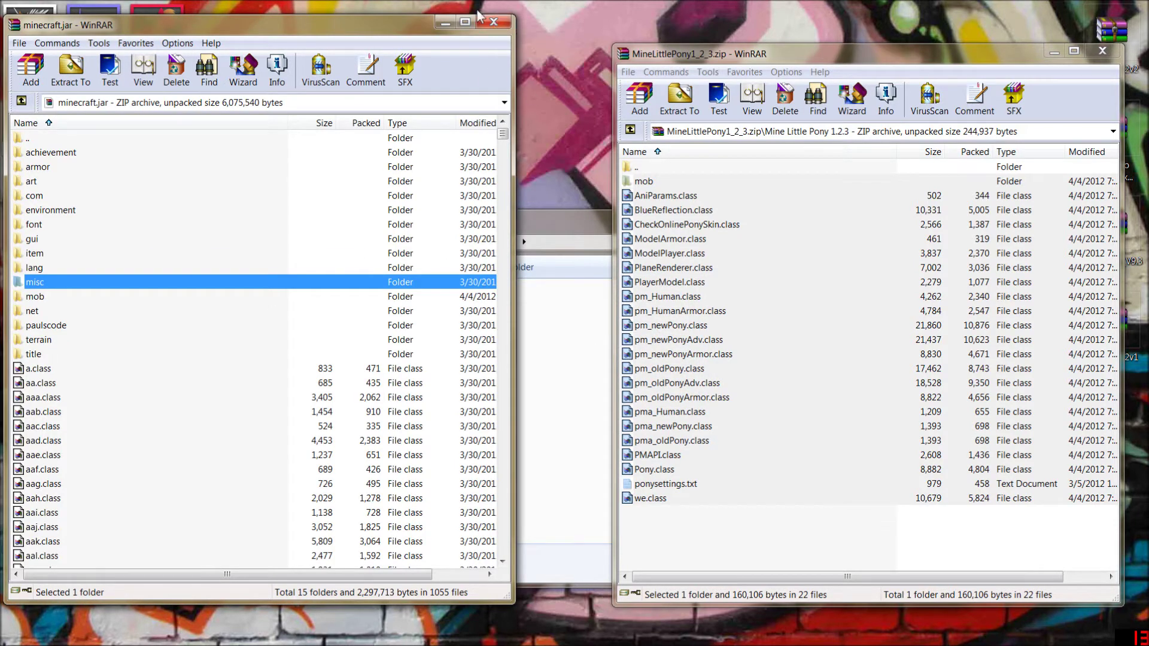
pyautogui.click(492, 22)
pyautogui.click(1102, 50)
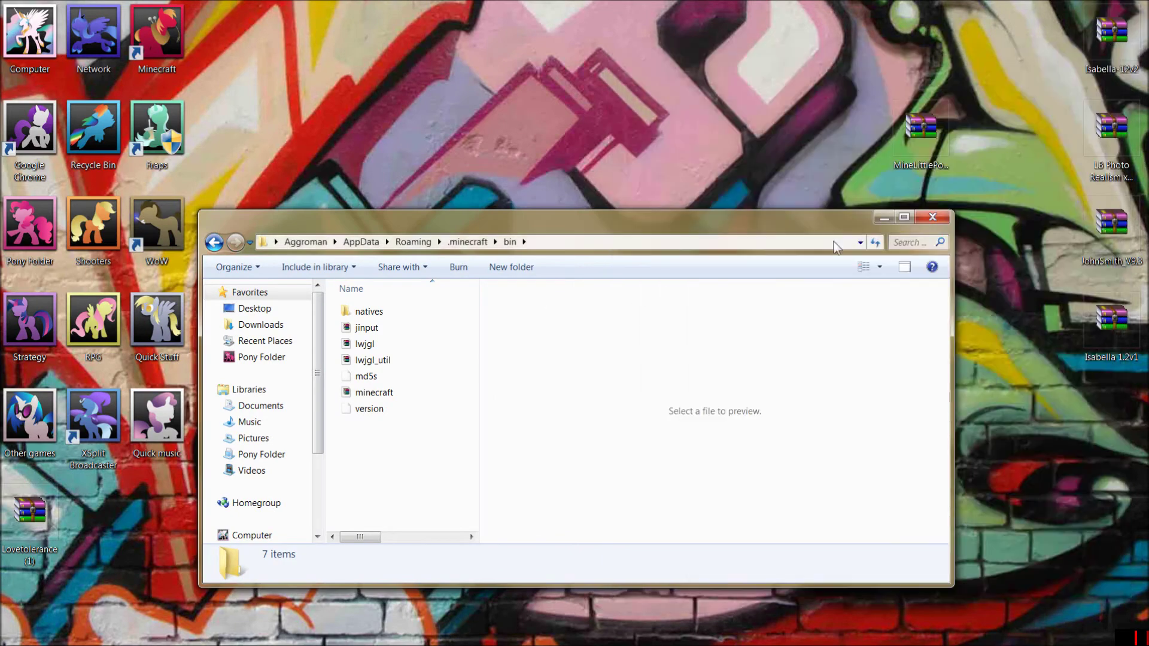
# Close Explorer, launch and log in to Minecraft 1.2.5, and open a maximized Singleplayer world list
pyautogui.click(933, 217)
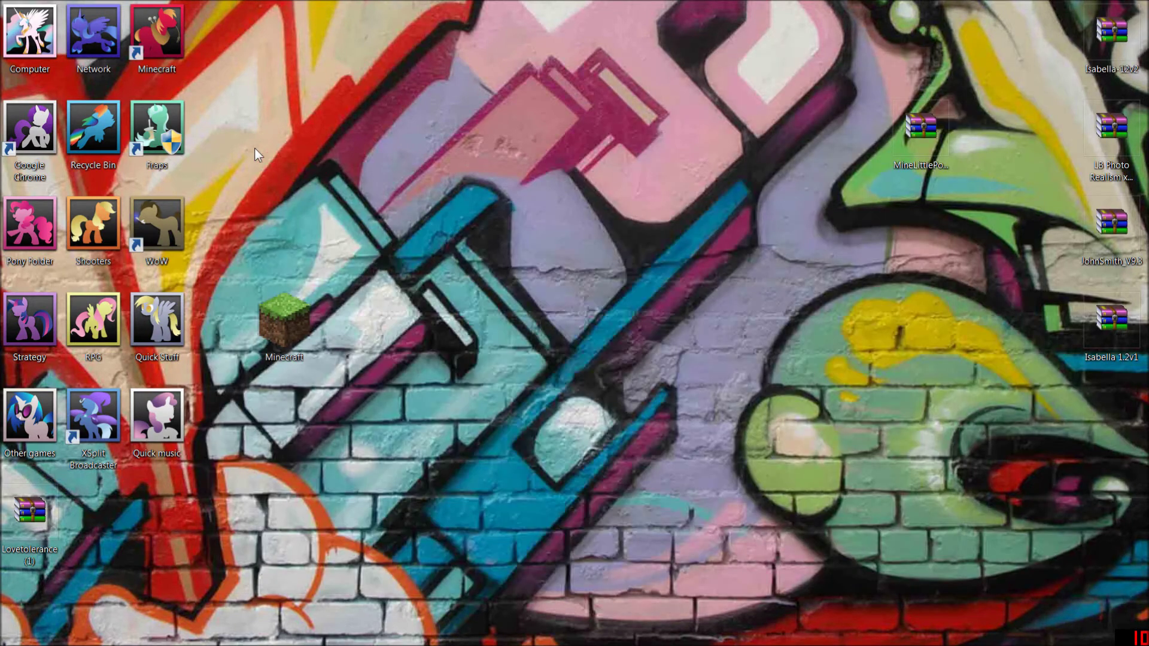
pyautogui.doubleClick(167, 52)
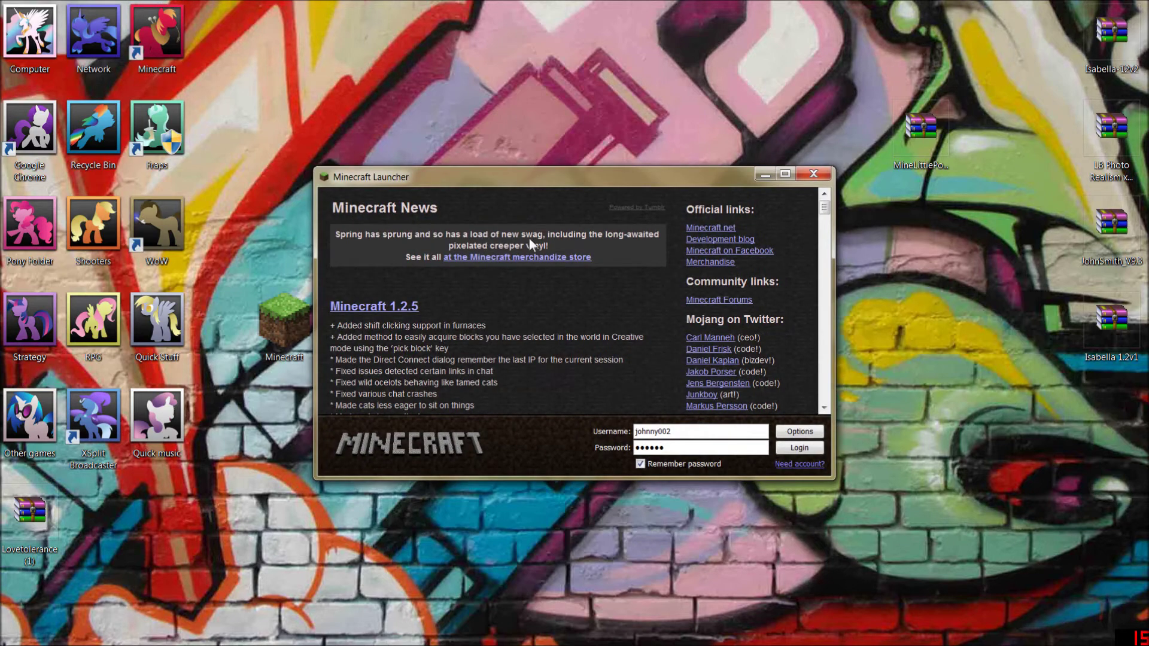
pyautogui.click(784, 449)
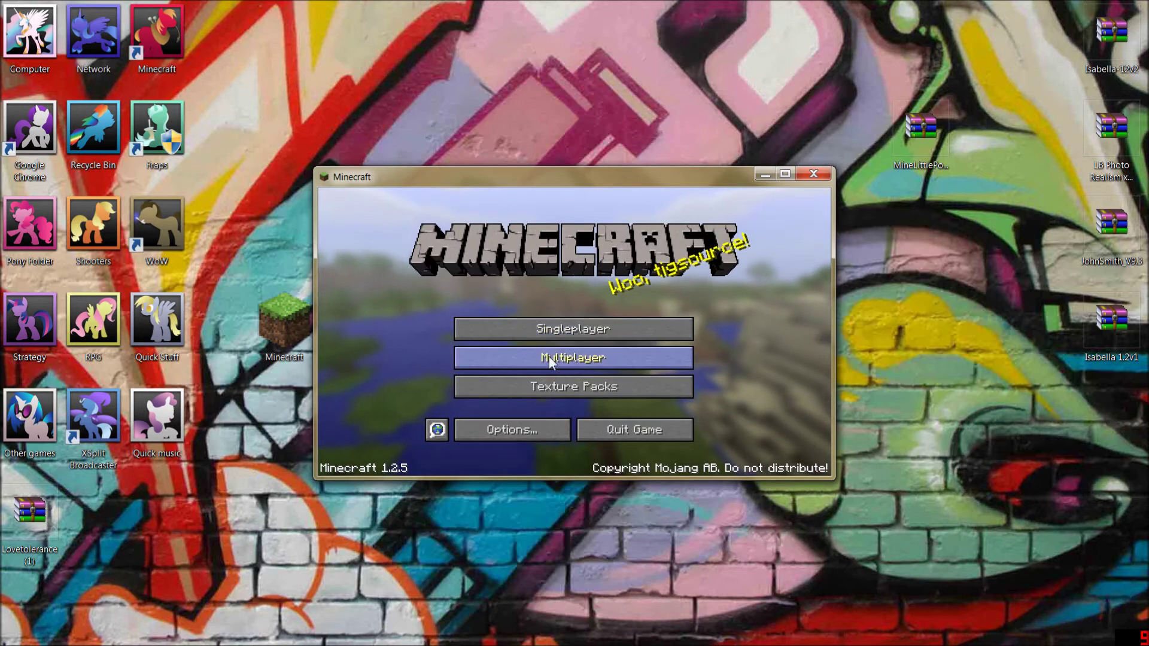
pyautogui.click(542, 333)
pyautogui.click(542, 339)
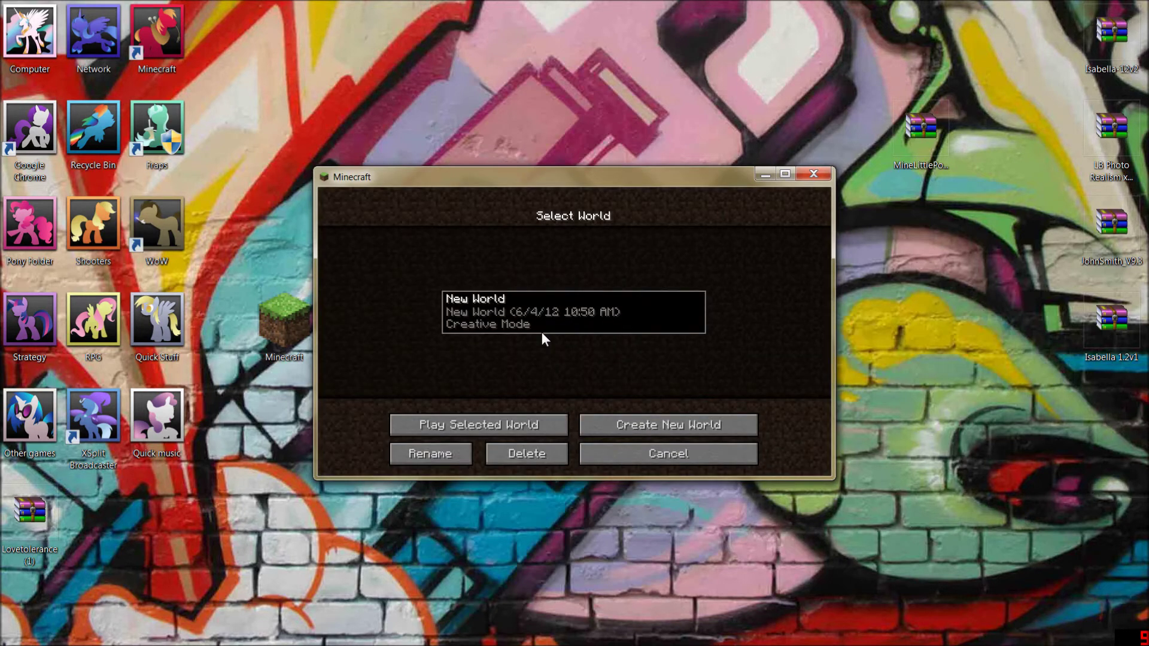
pyautogui.click(785, 172)
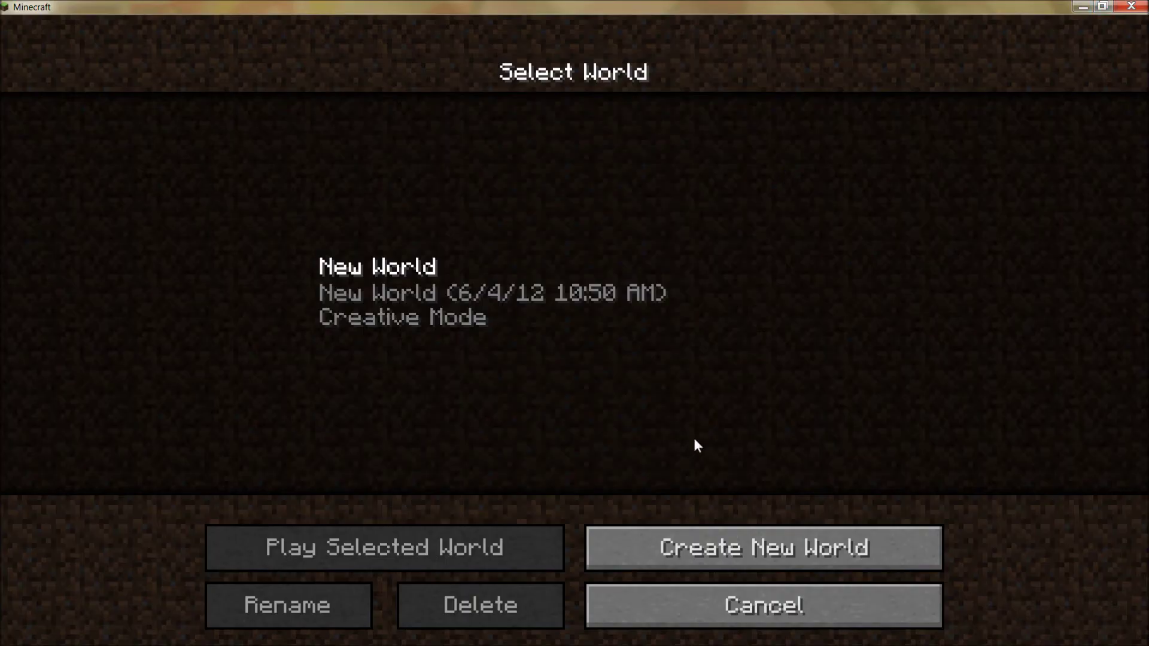
# Create a world named New World with the game mode set to Creative
pyautogui.click(698, 542)
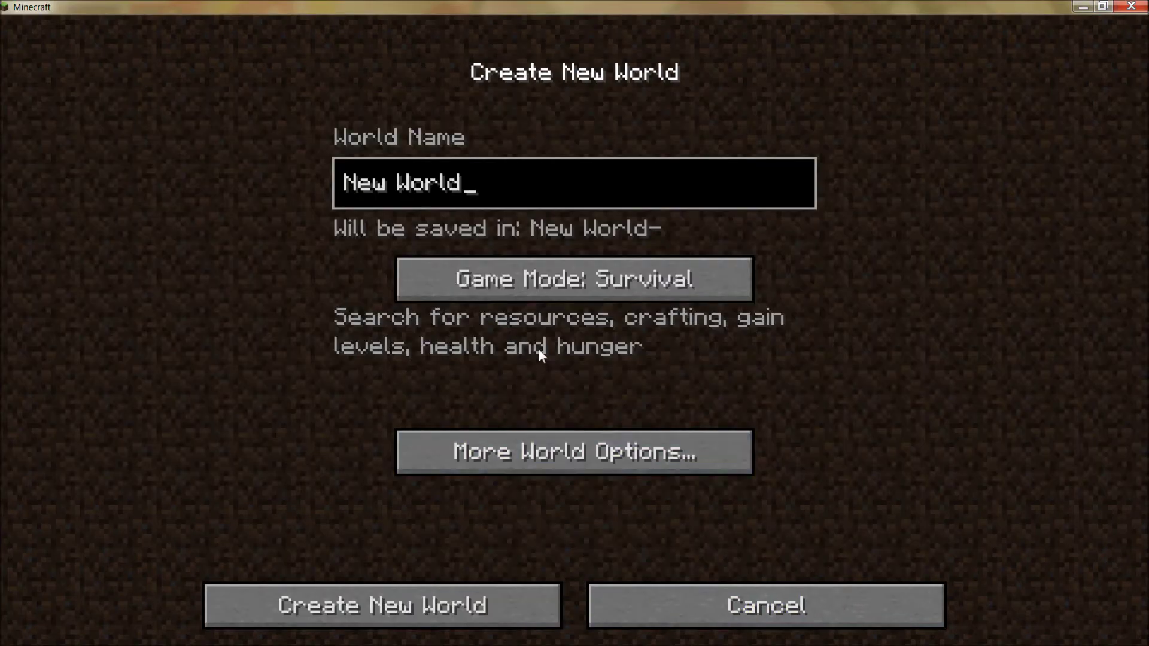
pyautogui.click(508, 264)
pyautogui.click(520, 287)
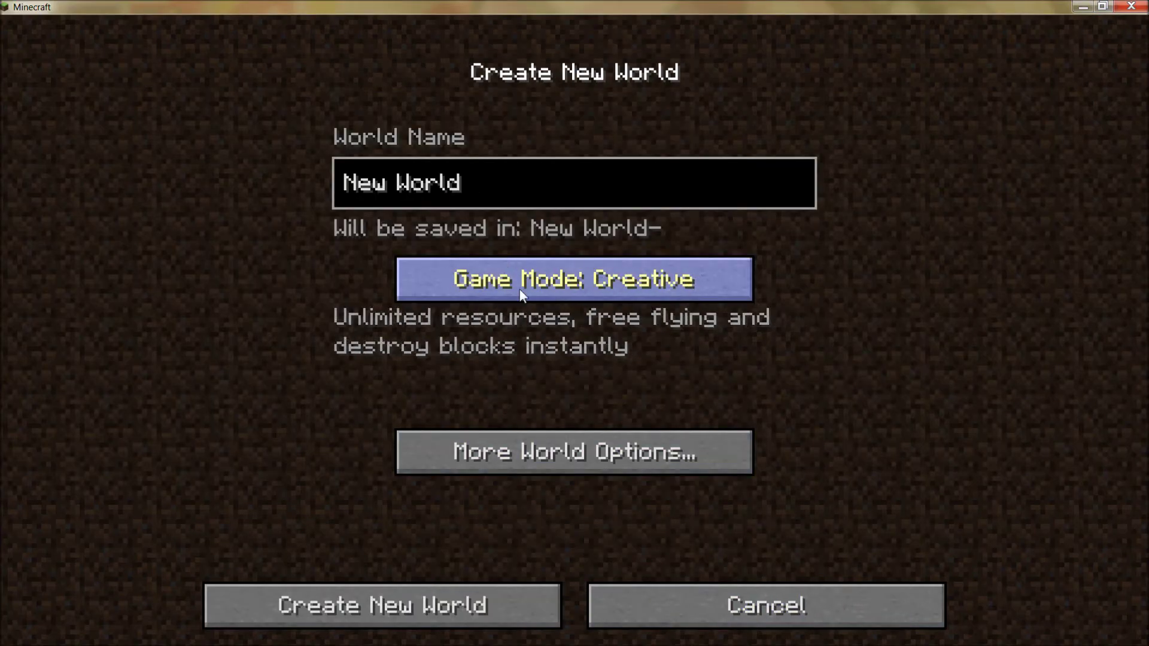
pyautogui.click(460, 589)
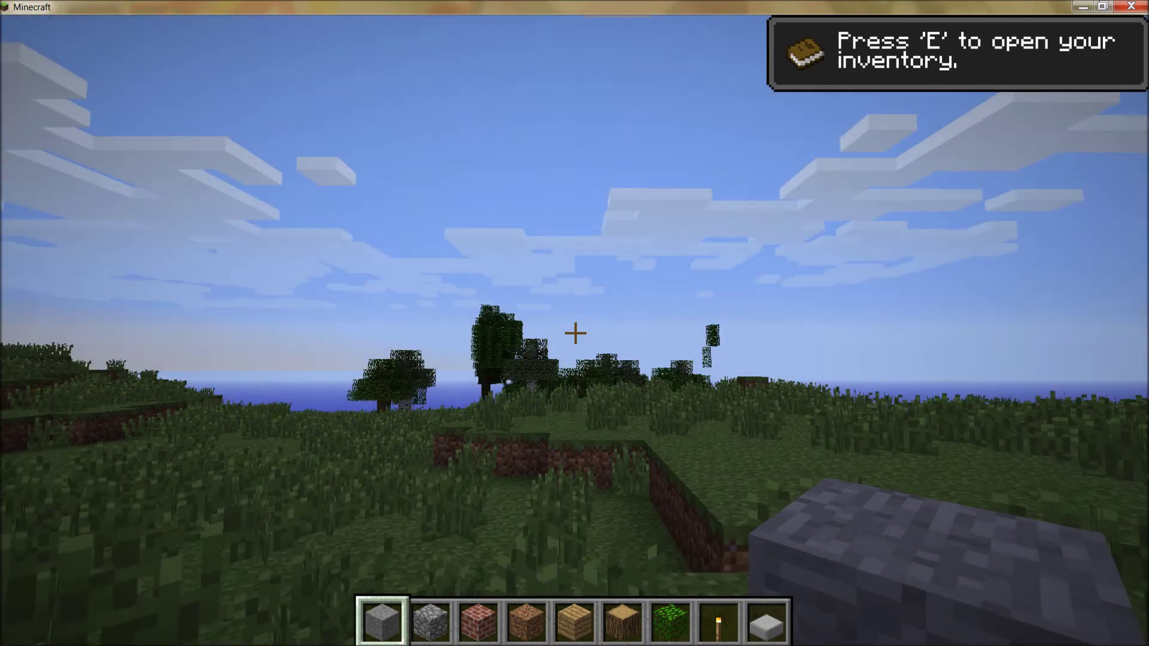
pyautogui.press('F5')
pyautogui.press('F5')
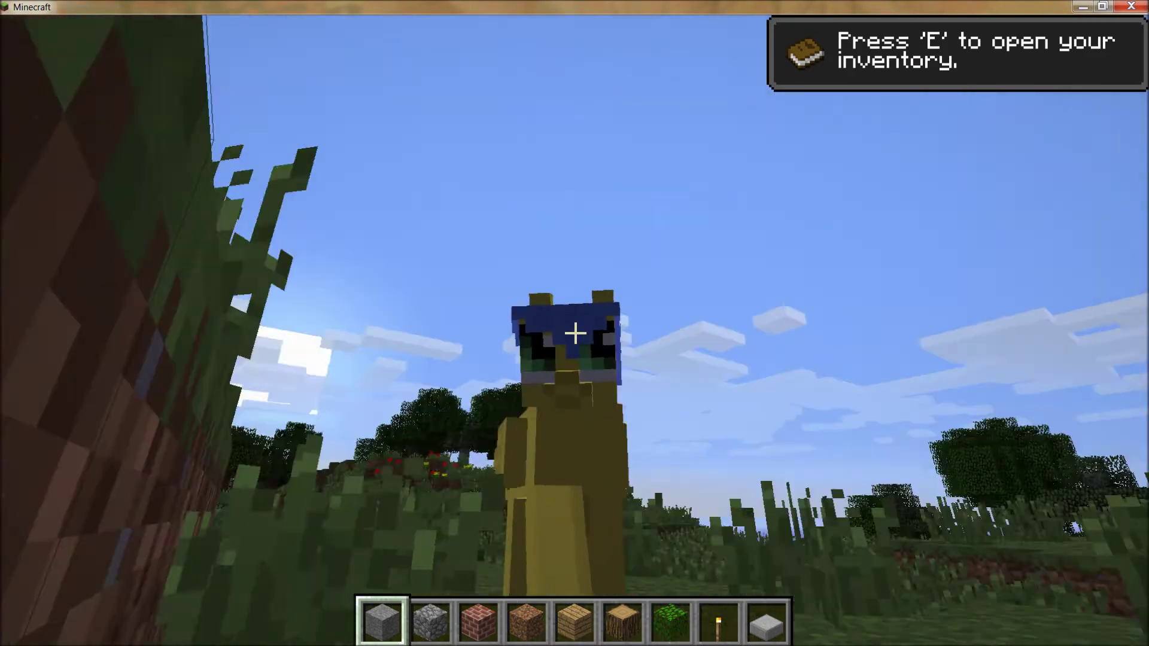
pyautogui.moveTo(575, 333)
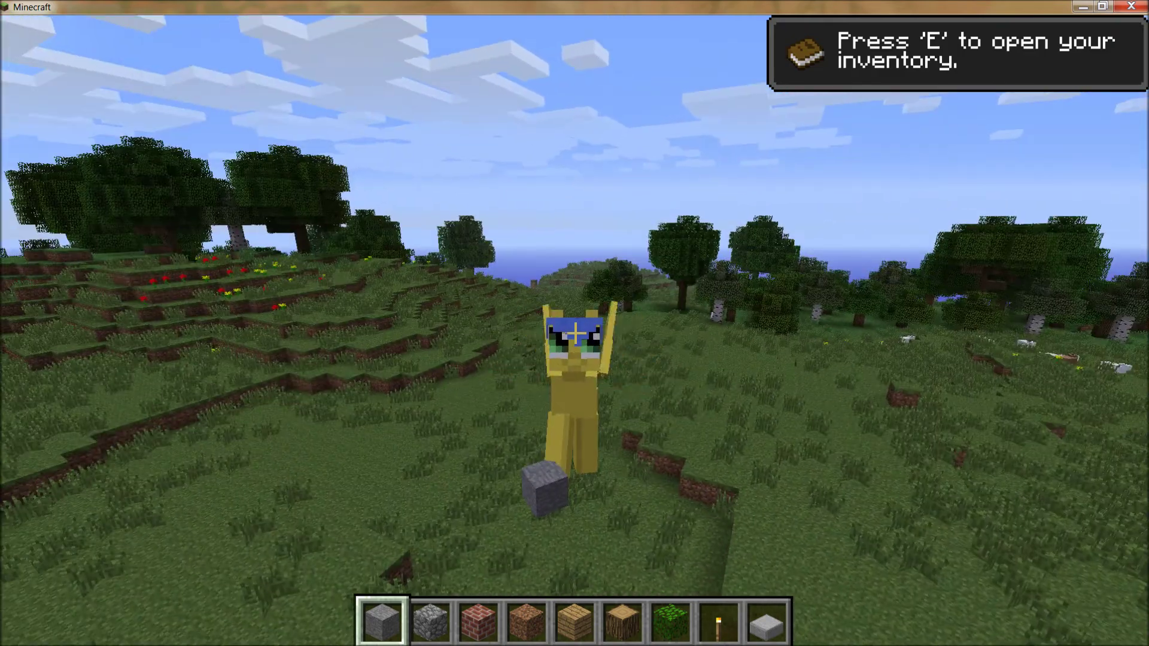
pyautogui.press('F5')
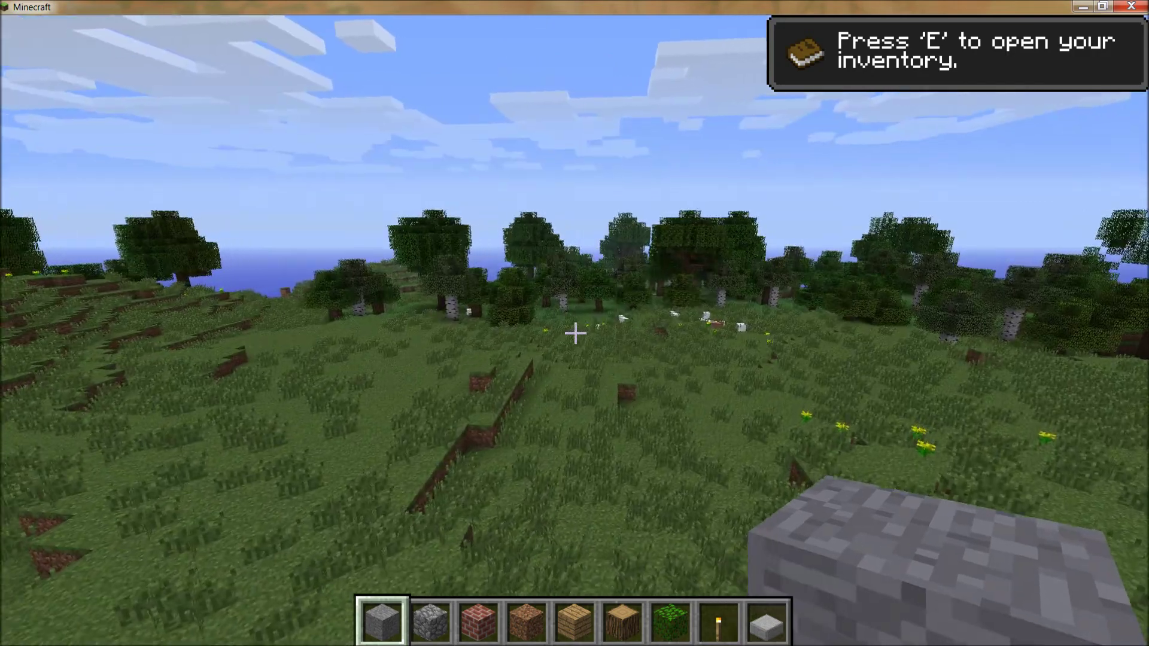
pyautogui.press('F5')
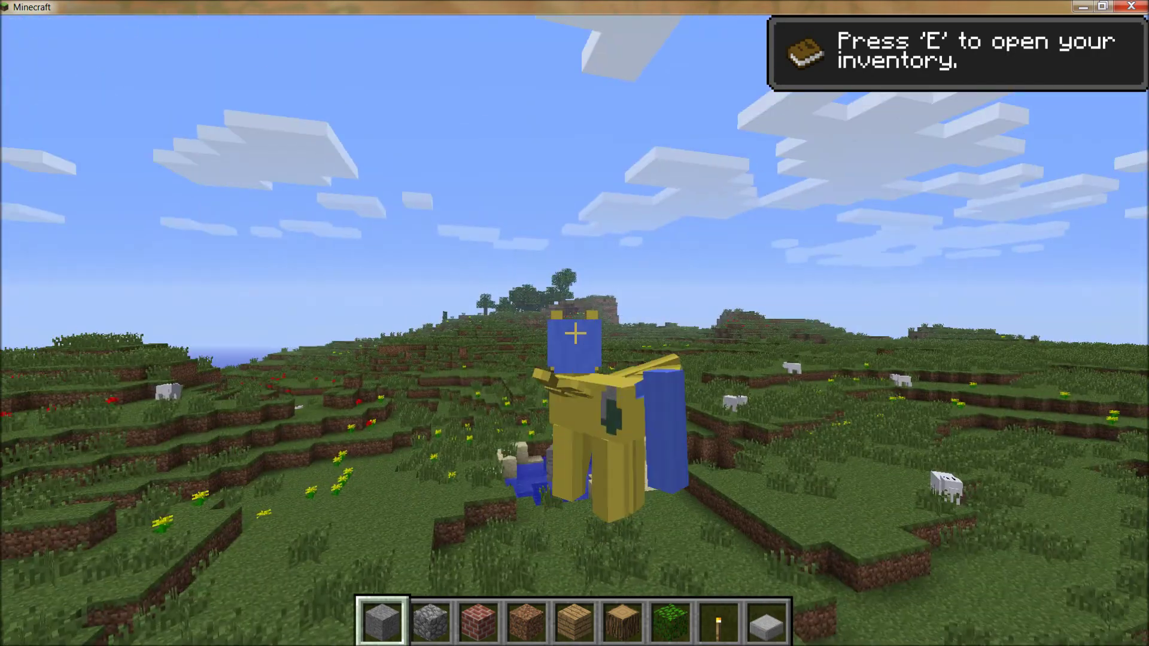
pyautogui.press('F5')
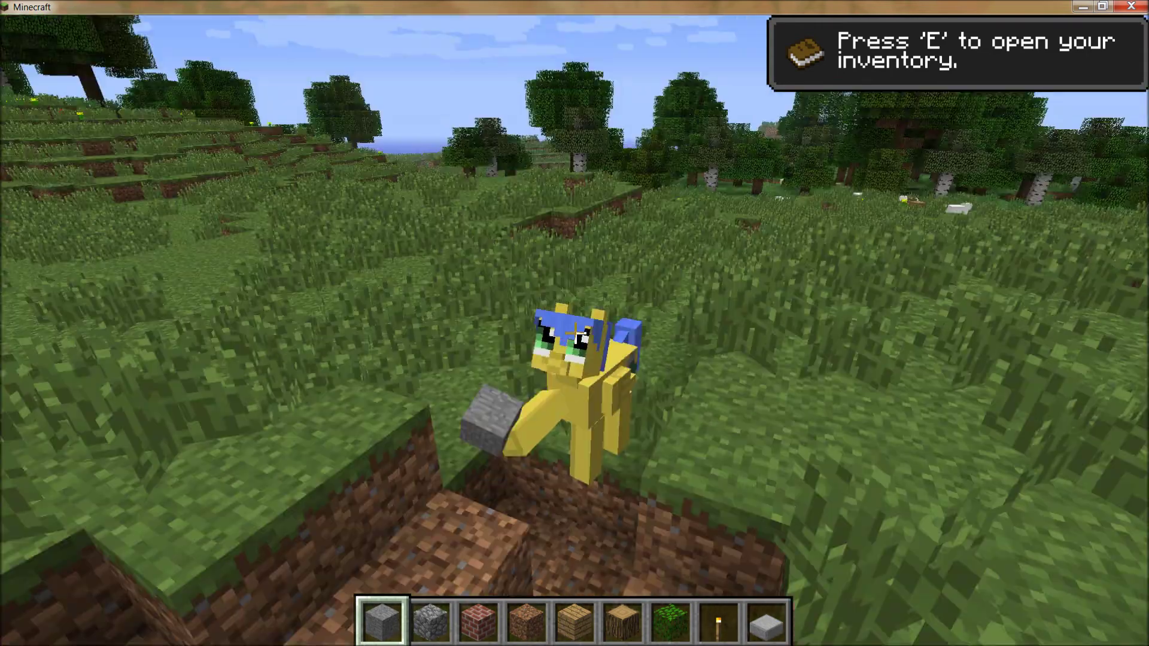
pyautogui.press('F5')
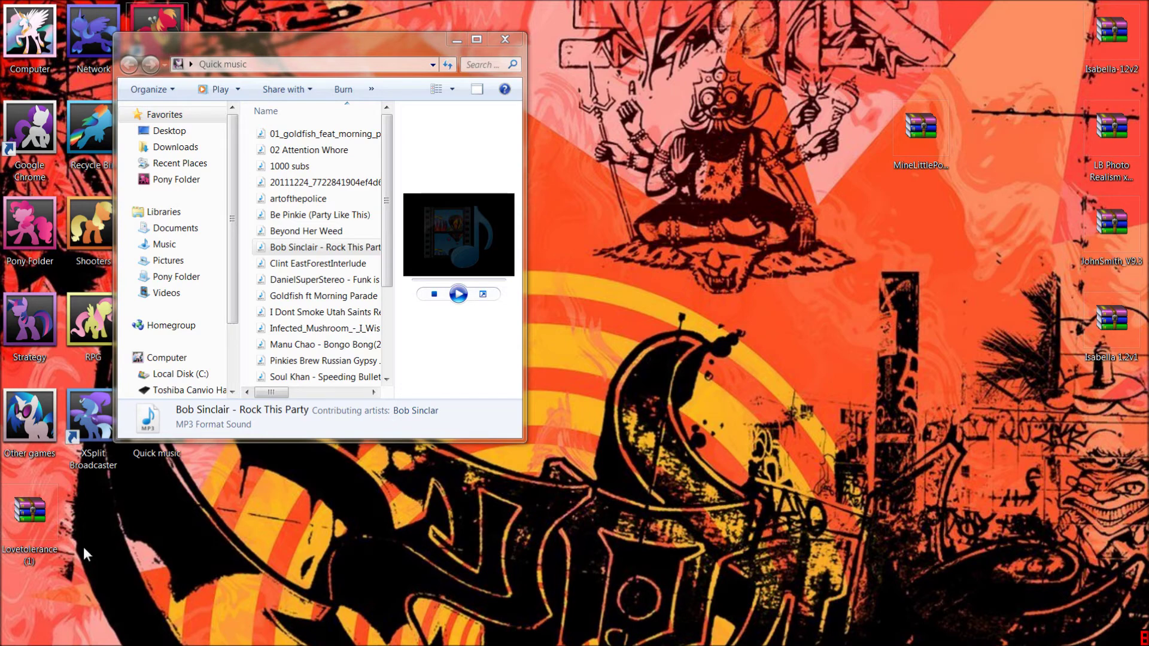
# Move the Lovetolerance (1) archive icon from the left column to the desktop's middle-right
pyautogui.moveTo(52, 541)
pyautogui.mouseDown()
pyautogui.moveTo(46, 530)
pyautogui.moveTo(211, 504)
pyautogui.moveTo(757, 347)
pyautogui.moveTo(796, 352)
pyautogui.mouseUp()
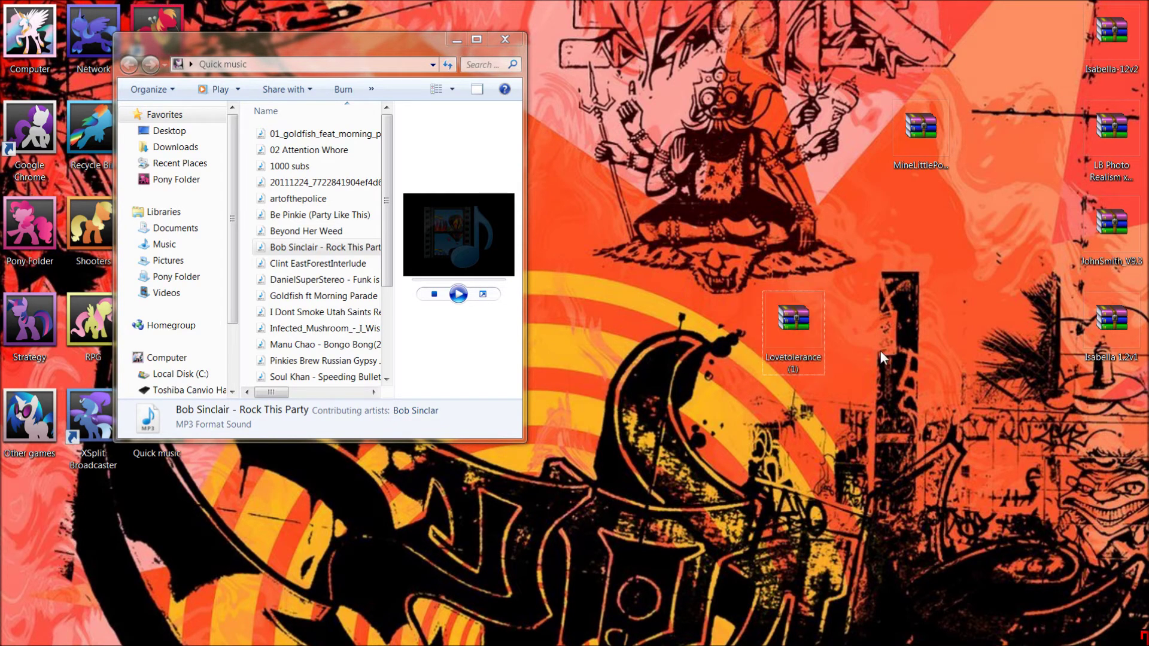